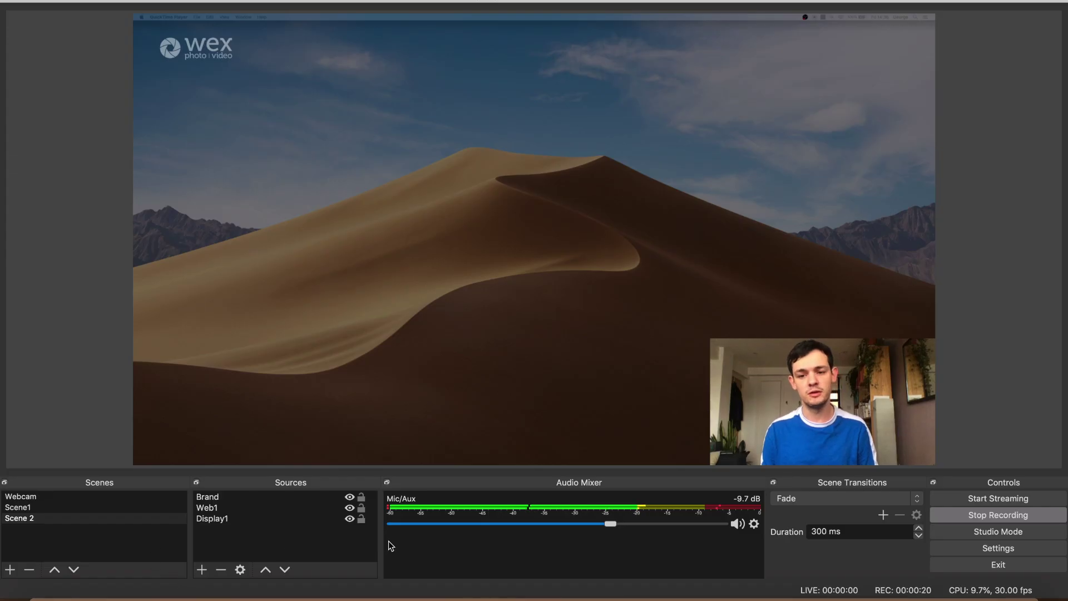
Select Scene 2, then add a new scene keeping the default name Scene 3.
{"action": "left_click", "coordinate": [228, 198]}
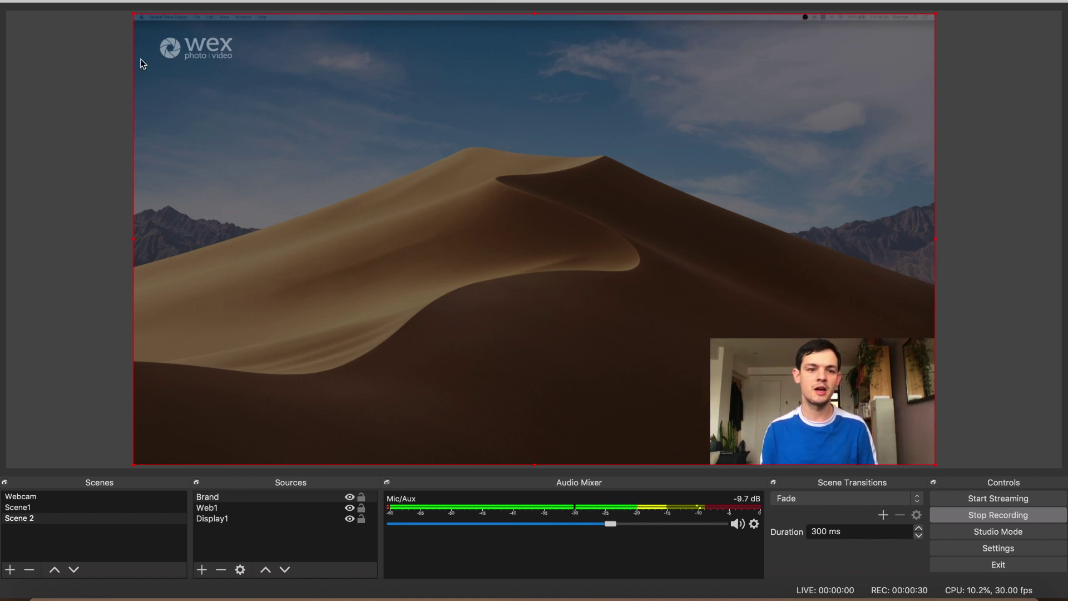
{"action": "left_click", "coordinate": [113, 157]}
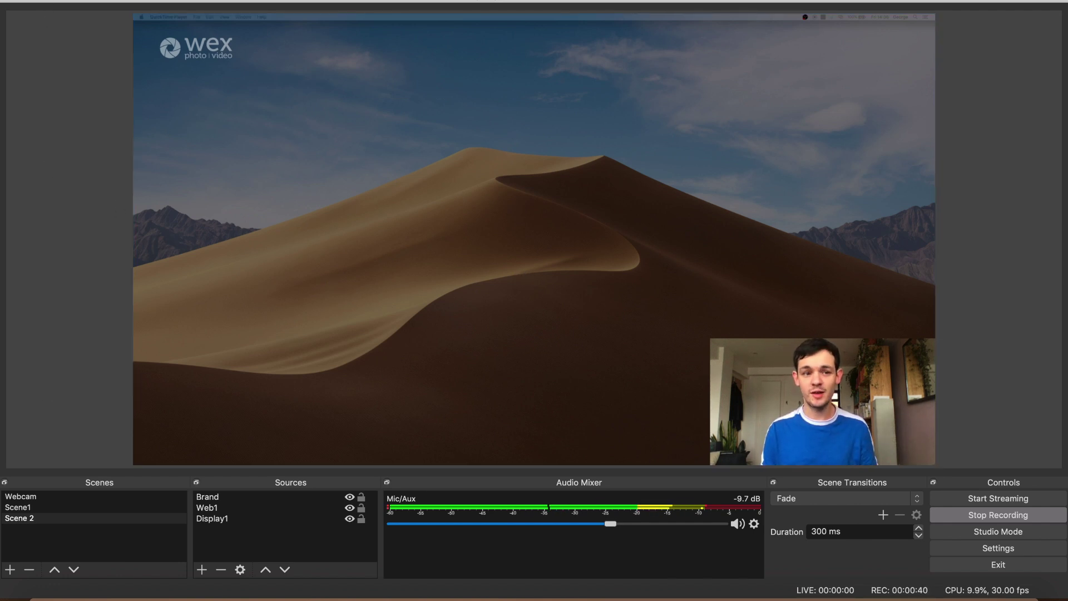
{"action": "left_click", "coordinate": [73, 553]}
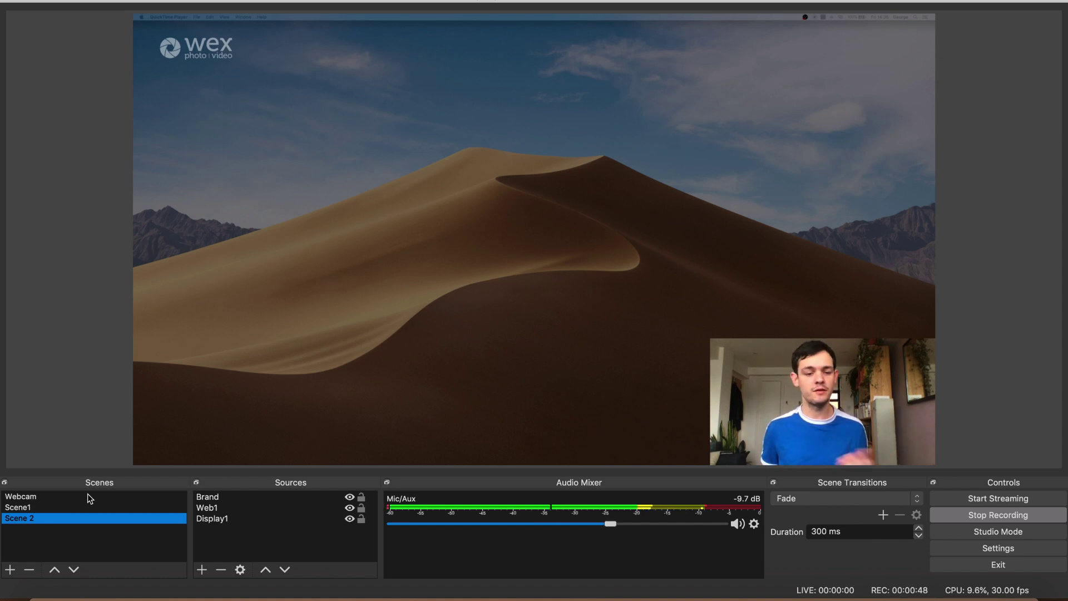
{"action": "left_click", "coordinate": [10, 569]}
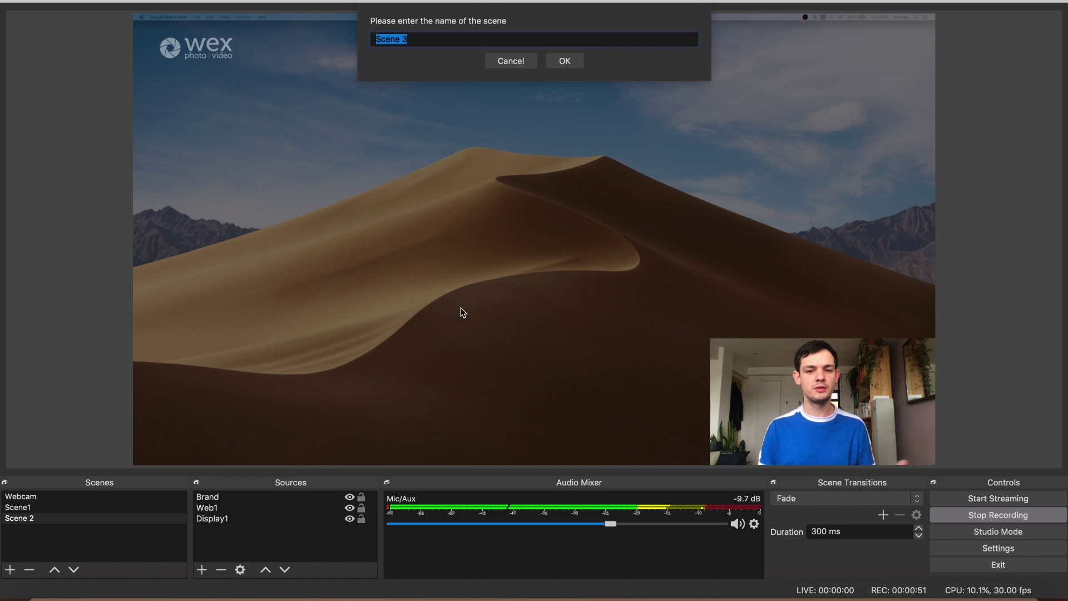
{"action": "left_click", "coordinate": [565, 61]}
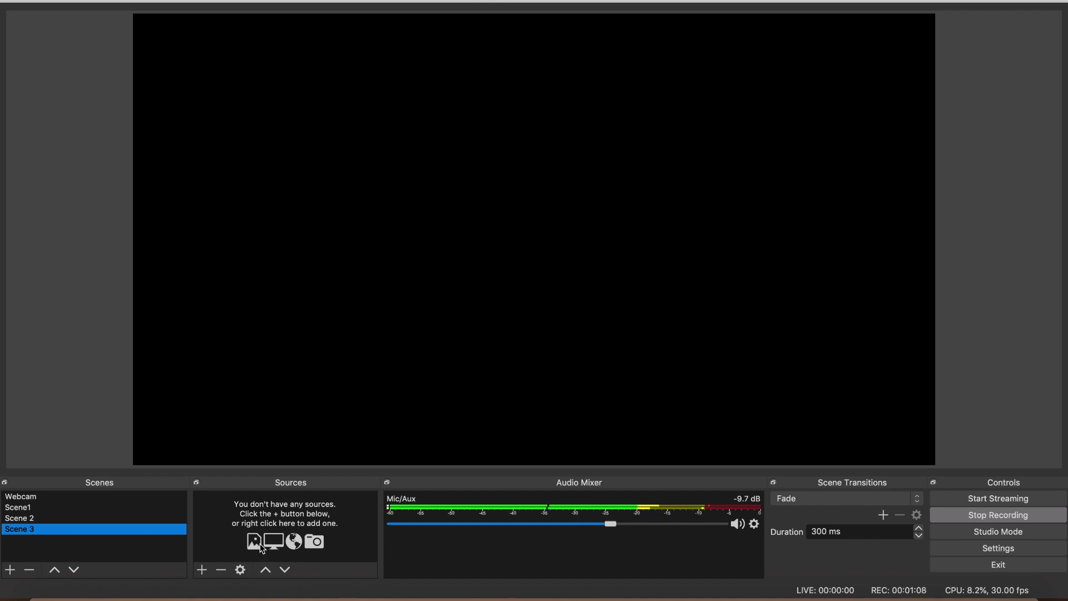
Add a Display Capture source named Mirror to Scene 3.
{"action": "left_click", "coordinate": [204, 573]}
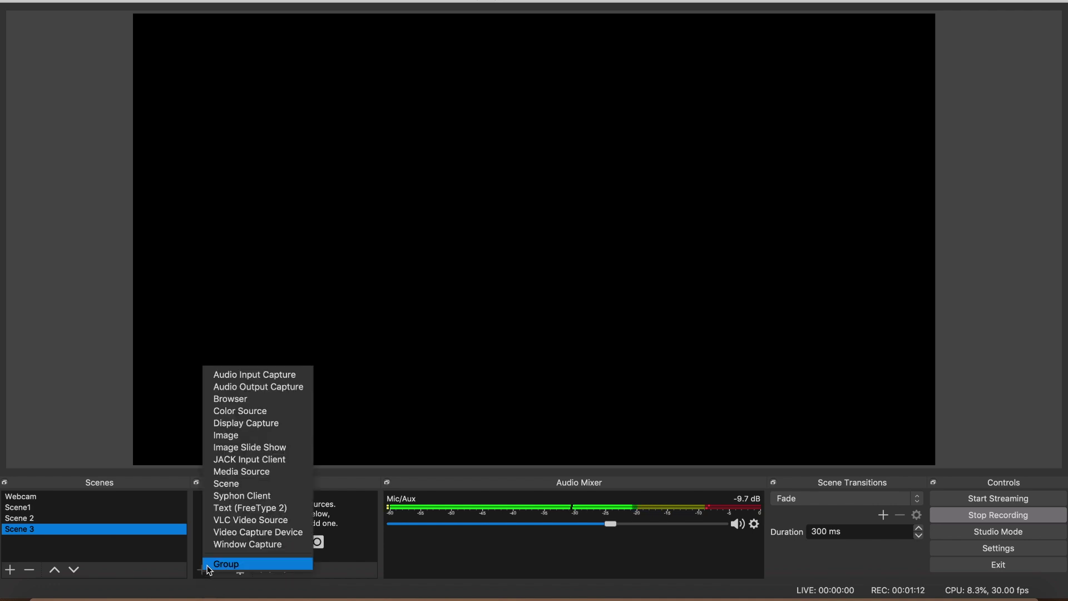
{"action": "left_click", "coordinate": [260, 426]}
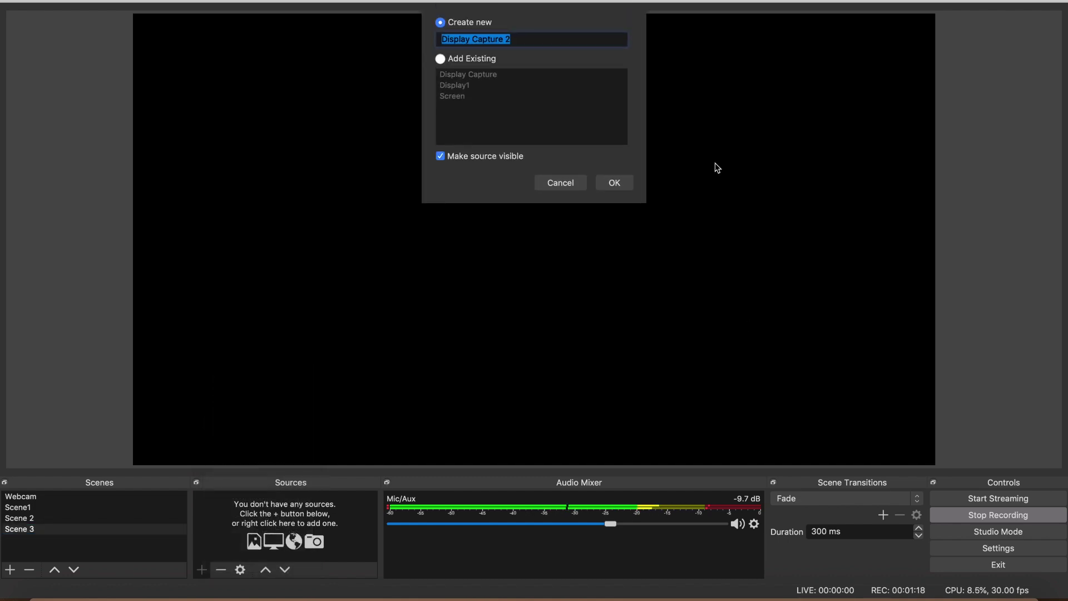
{"action": "key", "text": "BackSpace"}
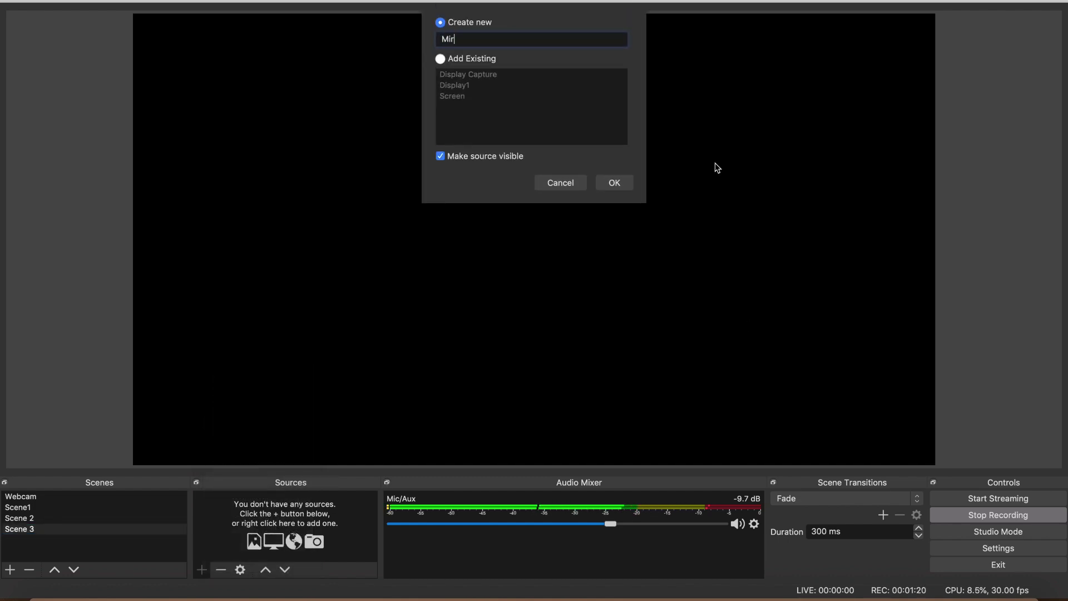
{"action": "key", "text": "Return"}
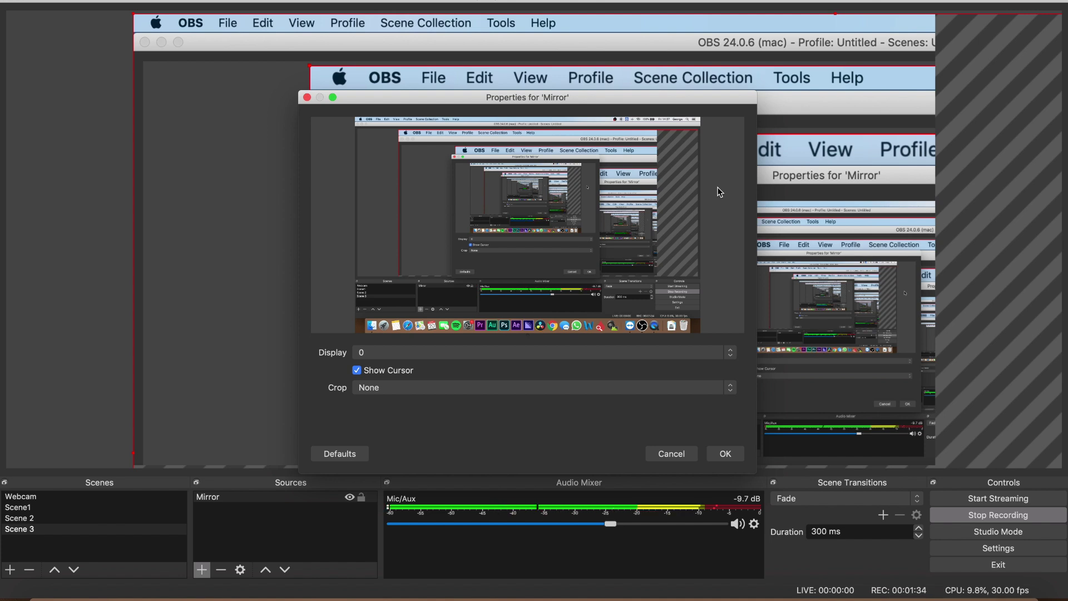
Switch the Mirror capture to Display 1, apply it, and drag it across the canvas.
{"action": "left_click", "coordinate": [519, 353]}
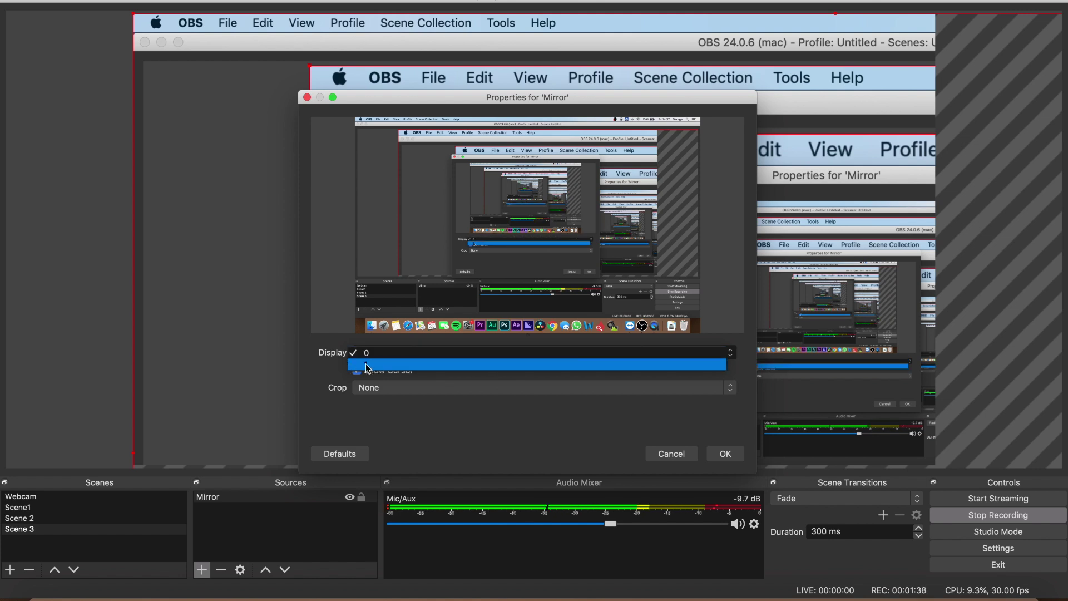
{"action": "left_click", "coordinate": [367, 365]}
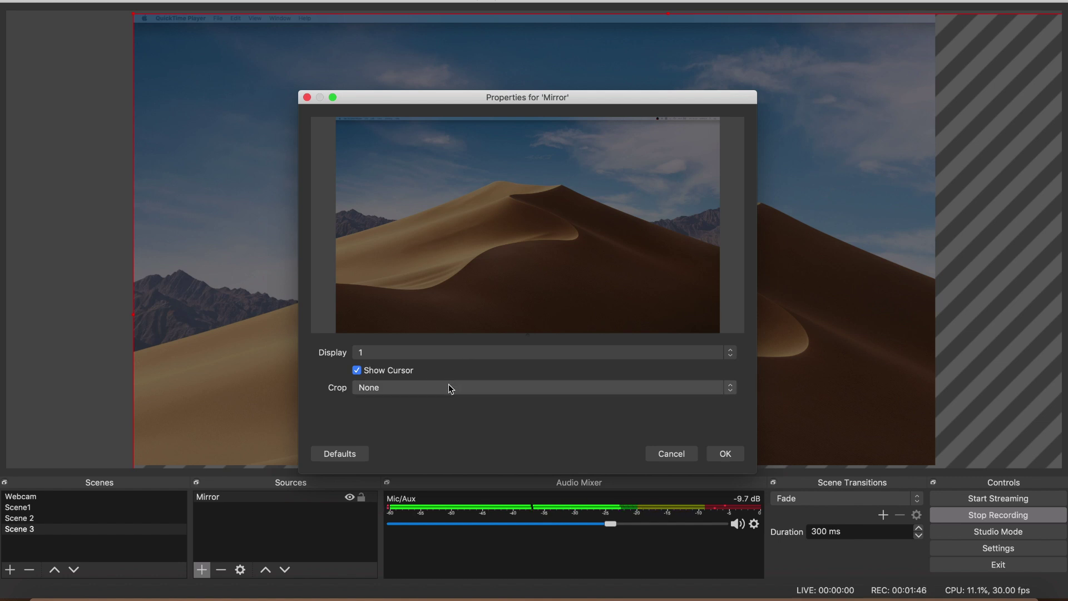
{"action": "left_click", "coordinate": [724, 454]}
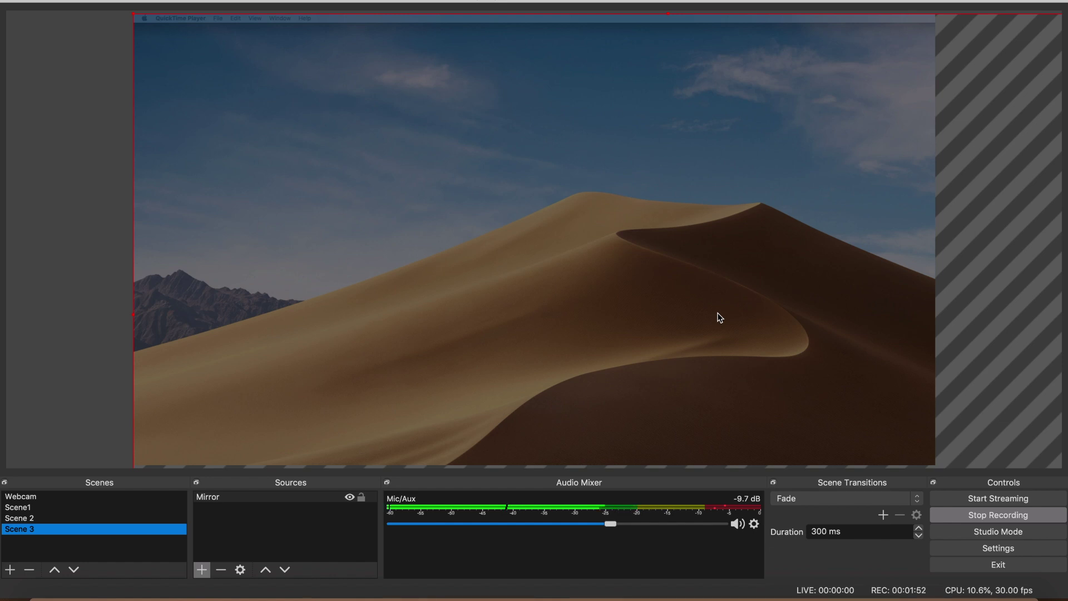
{"action": "left_click_drag", "start_coordinate": [720, 317], "coordinate": [497, 135]}
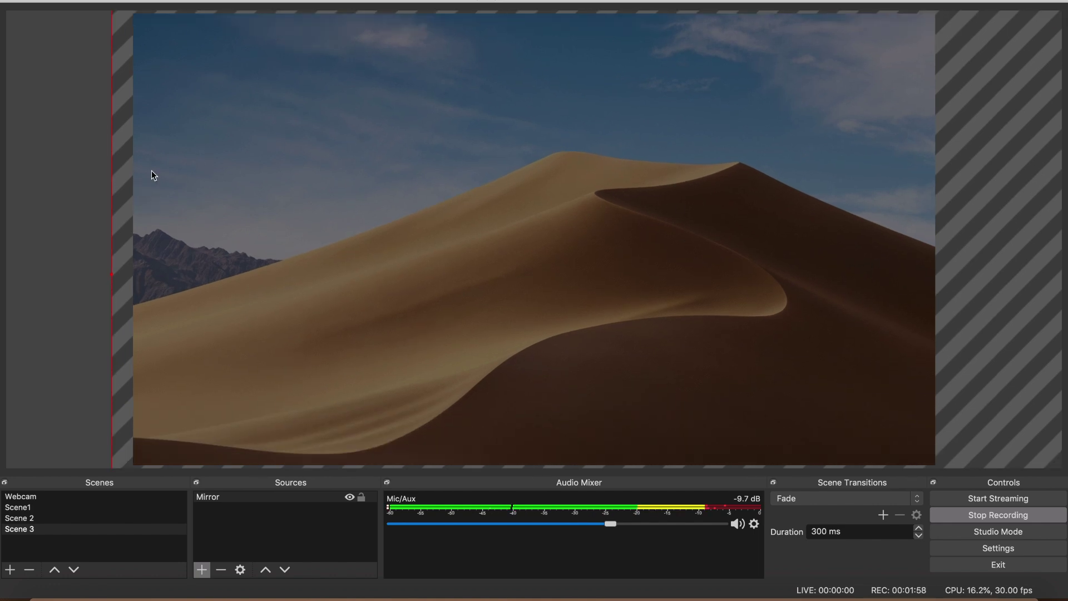
Apply Transform > Fit to screen to the Mirror source, then deselect it.
{"action": "right_click", "coordinate": [431, 168]}
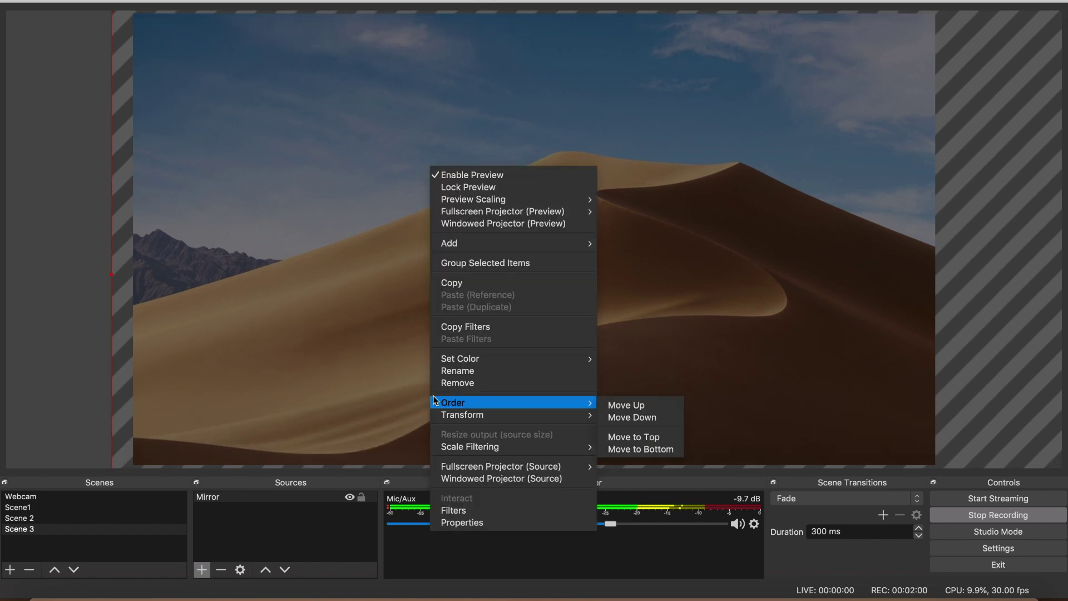
{"action": "mouse_move", "coordinate": [465, 418]}
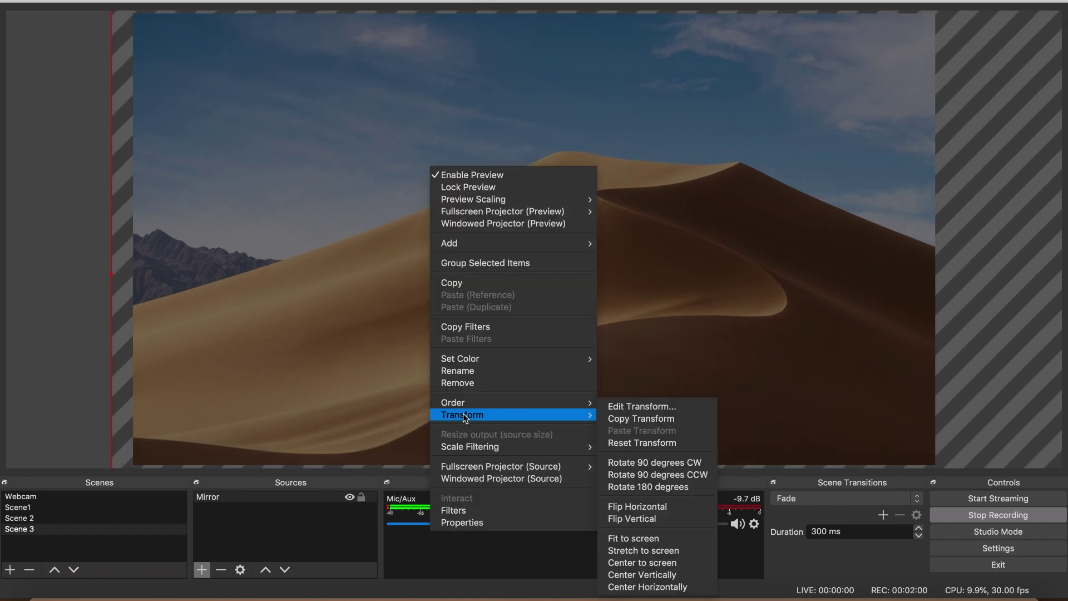
{"action": "left_click", "coordinate": [677, 537]}
{"action": "left_click", "coordinate": [999, 194]}
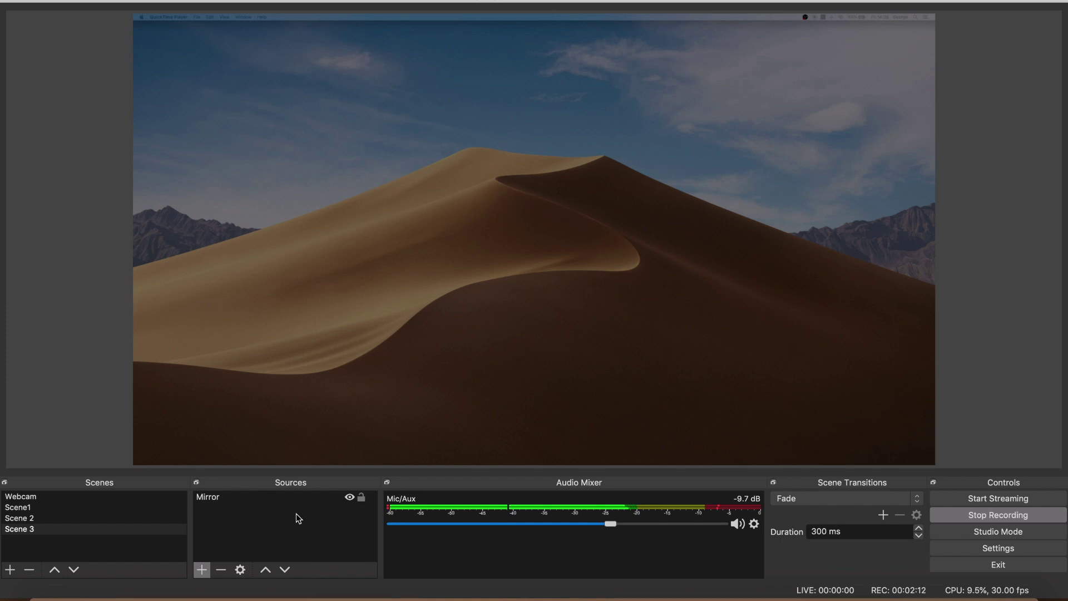
Create a Video Capture Device source named Cam.
{"action": "left_click", "coordinate": [202, 569]}
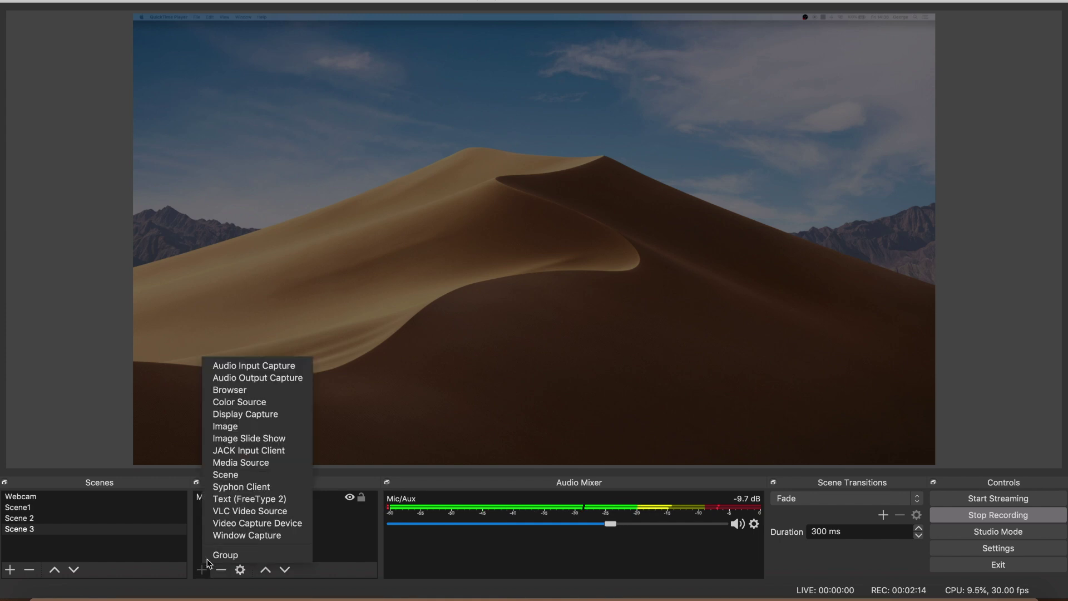
{"action": "left_click", "coordinate": [252, 525]}
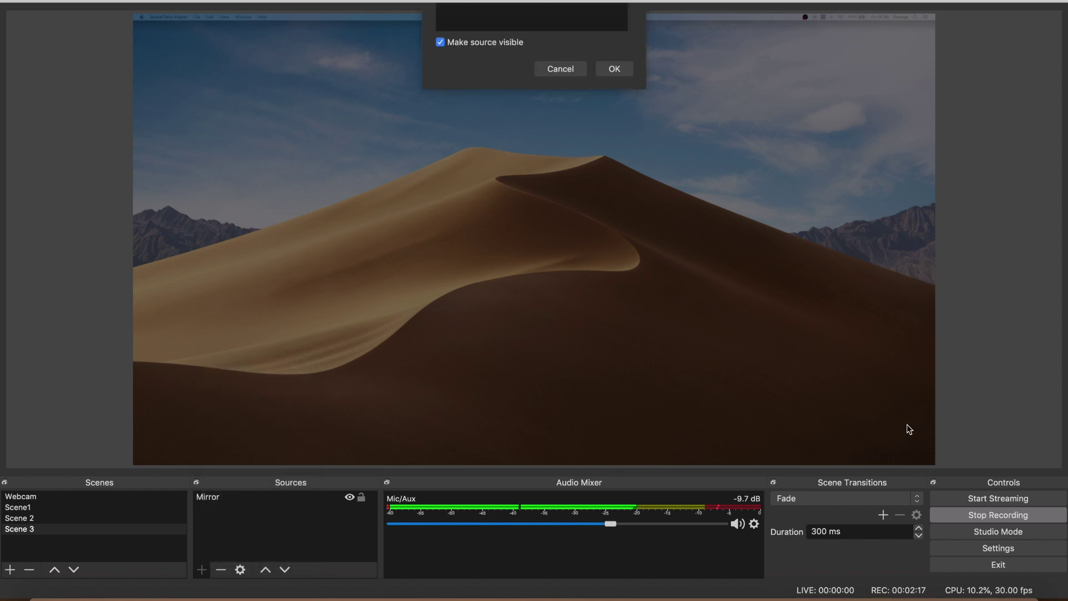
{"action": "type", "text": "Cam"}
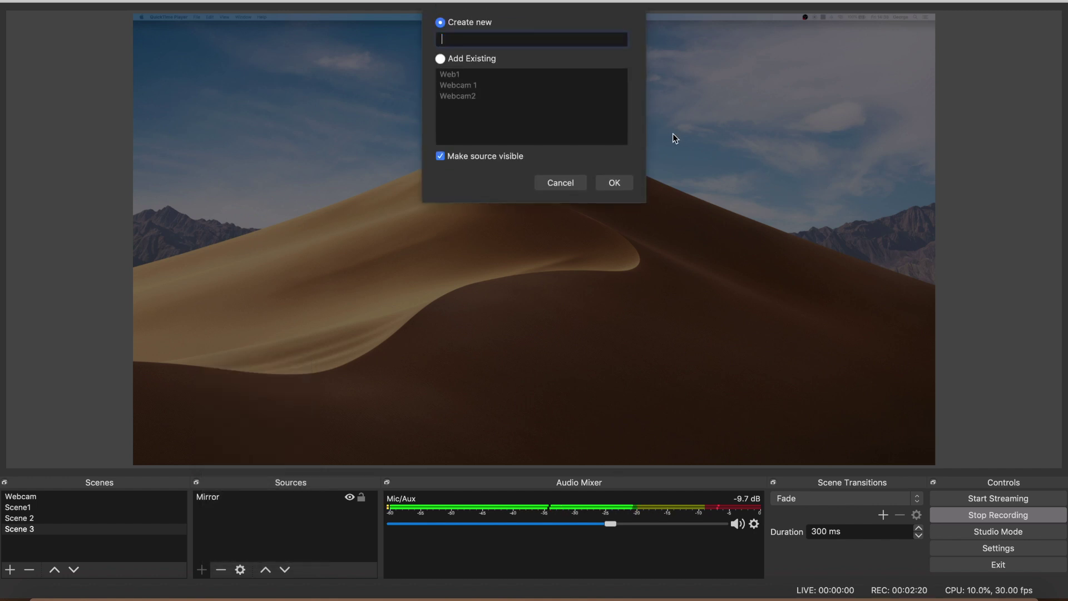
{"action": "key", "text": "Return"}
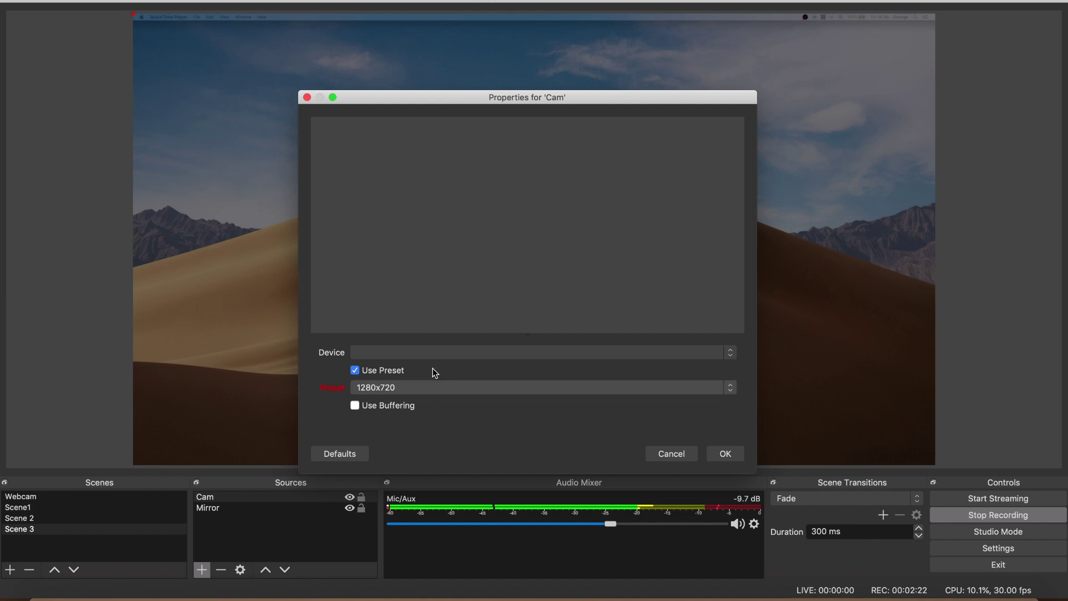
Set Cam to the FaceTime HD Camera with the High preset and apply.
{"action": "left_click", "coordinate": [426, 353]}
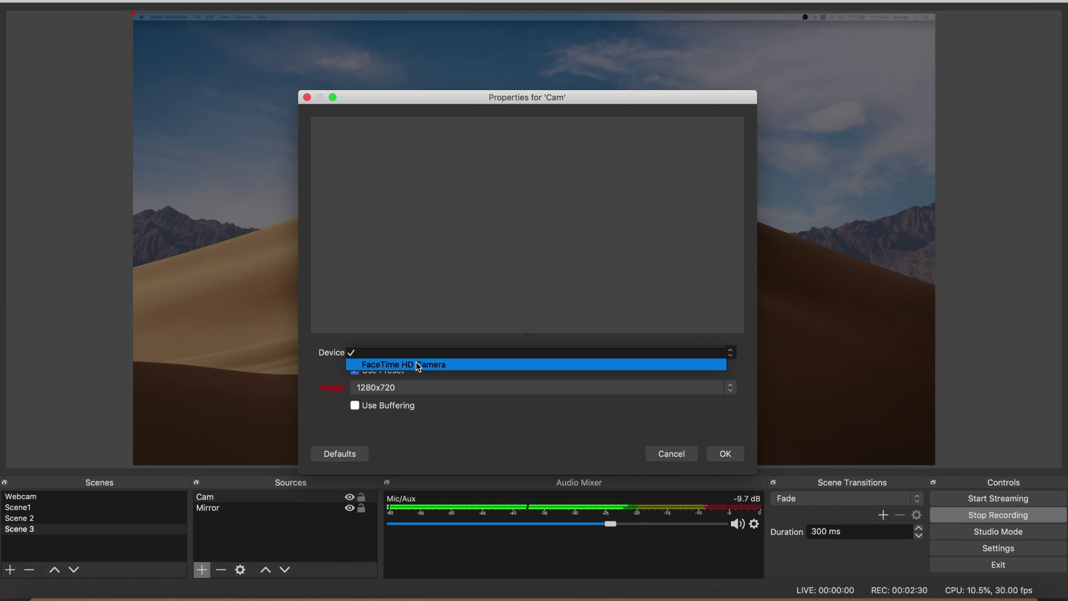
{"action": "left_click", "coordinate": [418, 365]}
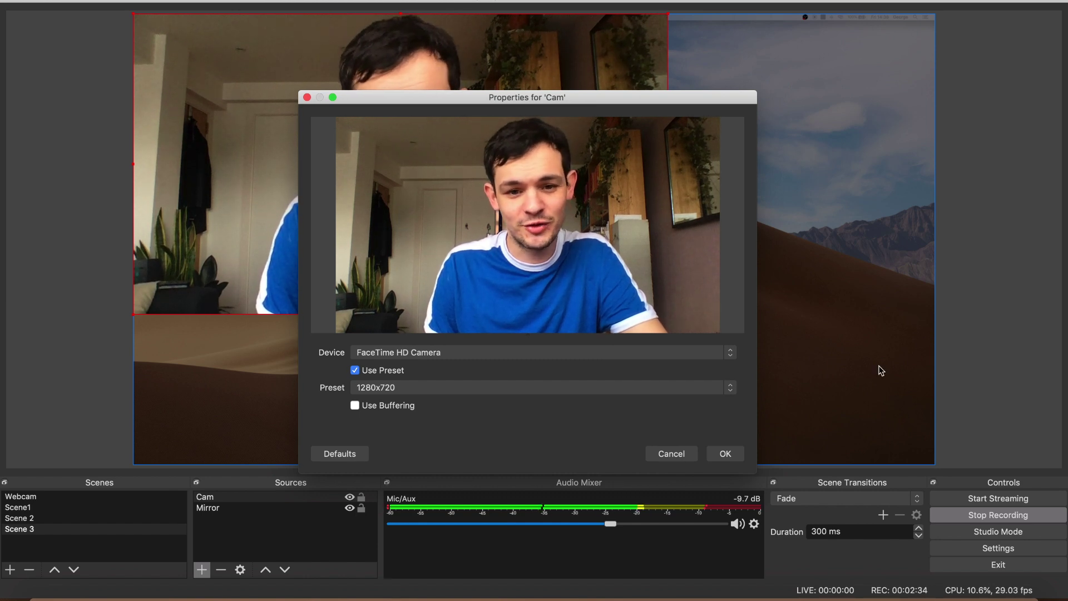
{"action": "left_click", "coordinate": [549, 389]}
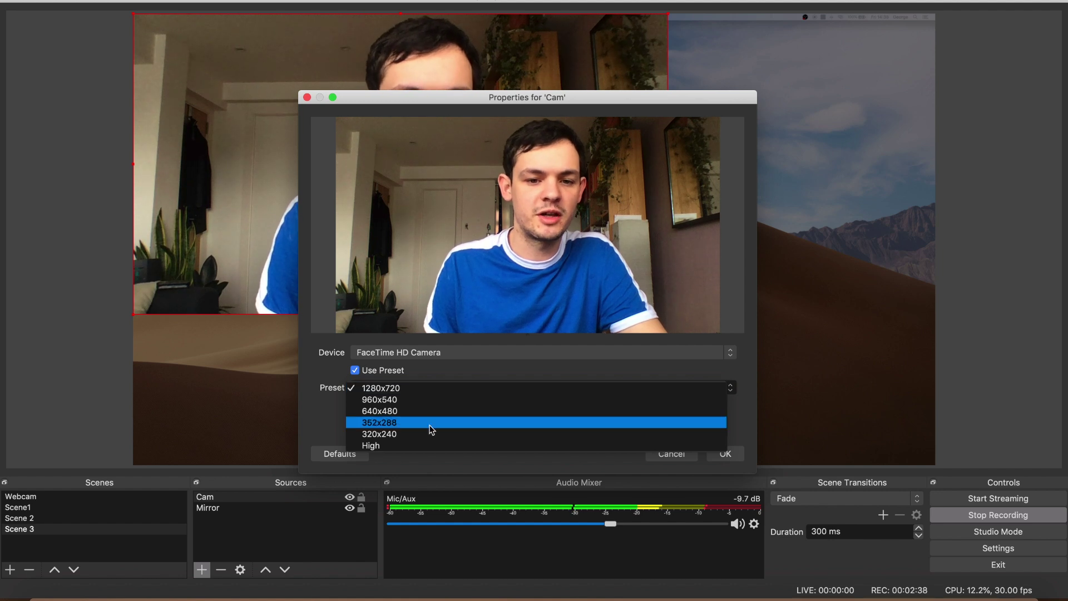
{"action": "left_click", "coordinate": [436, 446]}
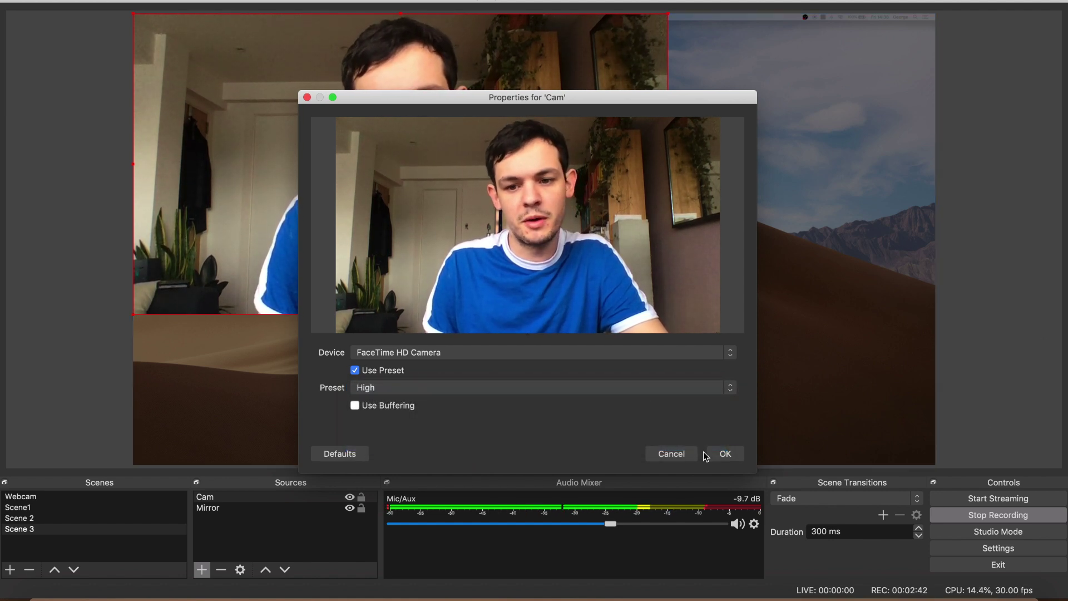
{"action": "left_click", "coordinate": [726, 452]}
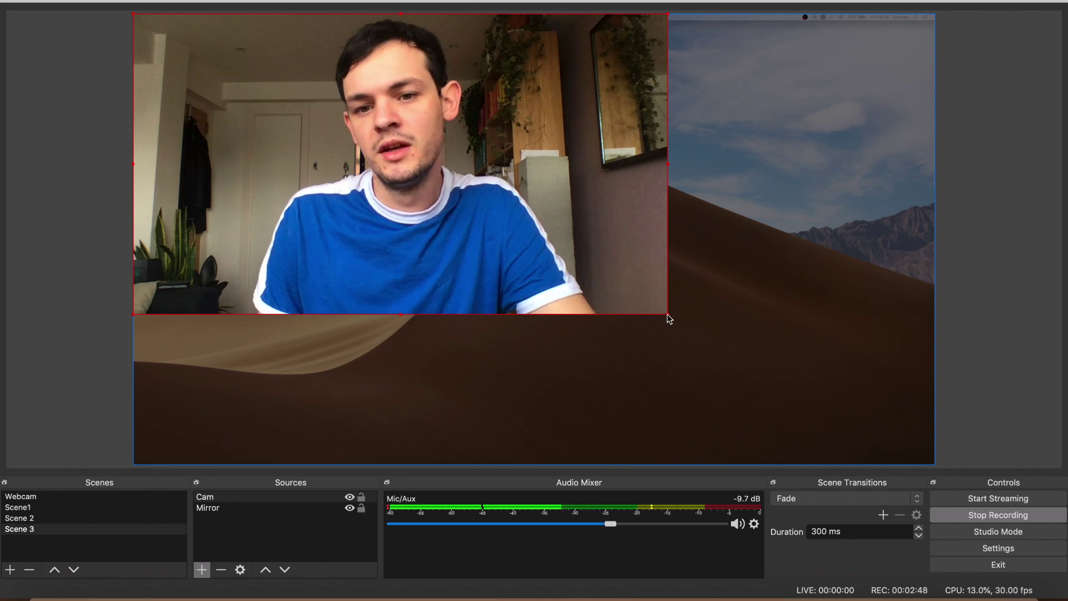
Scale the Cam webcam down, snap it into the bottom-right corner, then deselect everything.
{"action": "left_click_drag", "start_coordinate": [484, 224], "coordinate": [690, 242]}
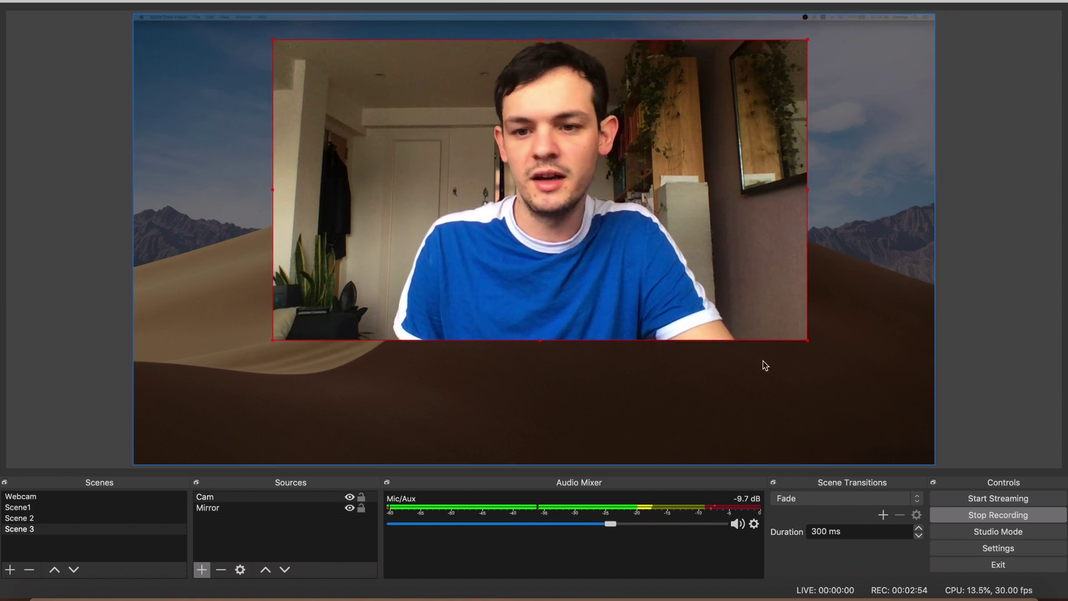
{"action": "left_click_drag", "start_coordinate": [808, 342], "coordinate": [422, 189]}
{"action": "left_click_drag", "start_coordinate": [418, 149], "coordinate": [814, 422]}
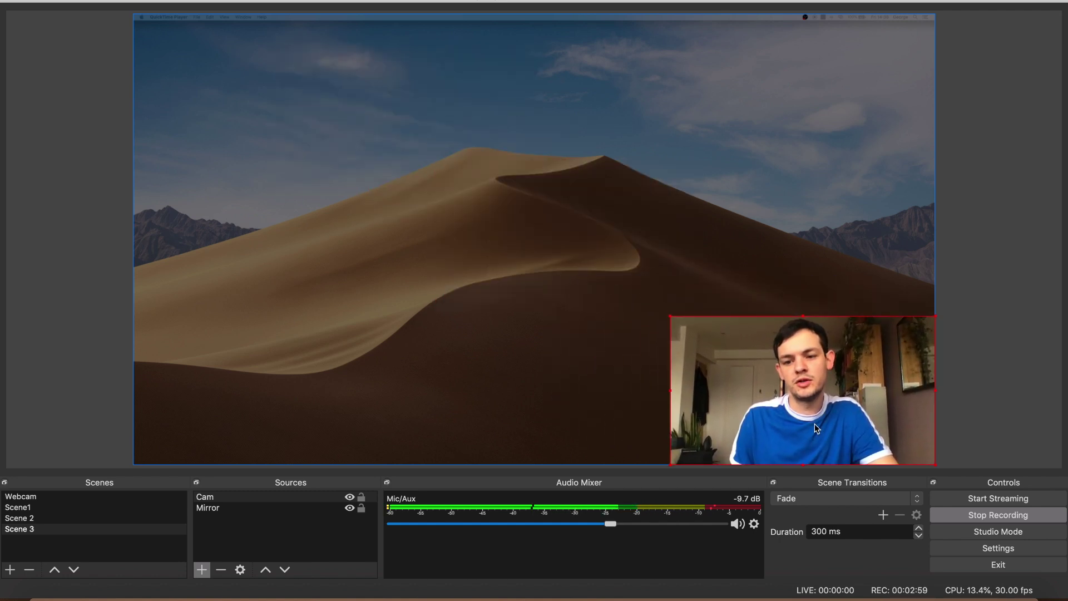
{"action": "left_click", "coordinate": [576, 237]}
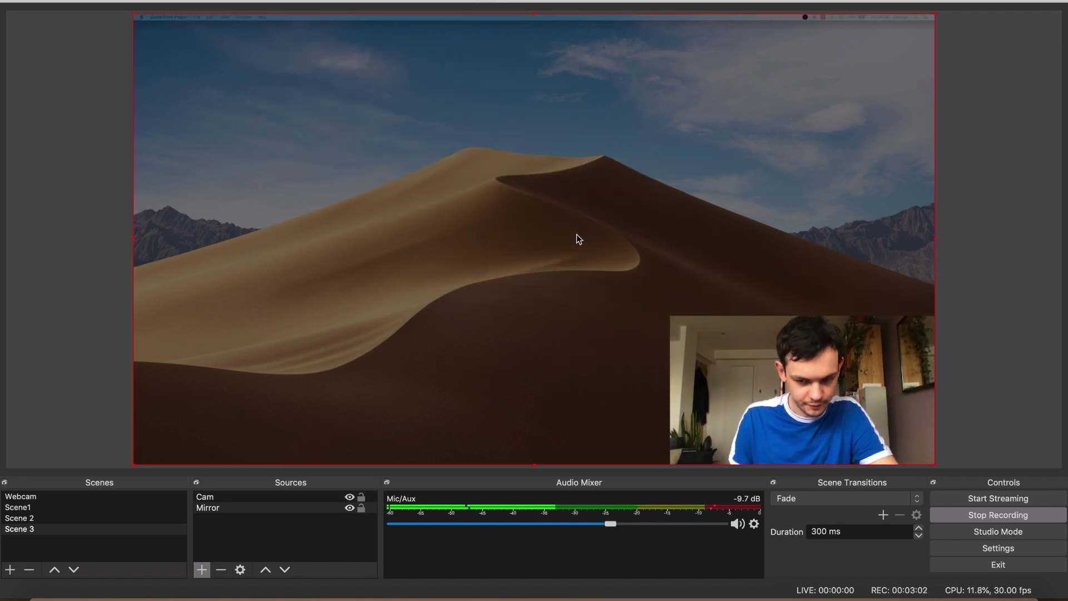
{"action": "left_click", "coordinate": [266, 547]}
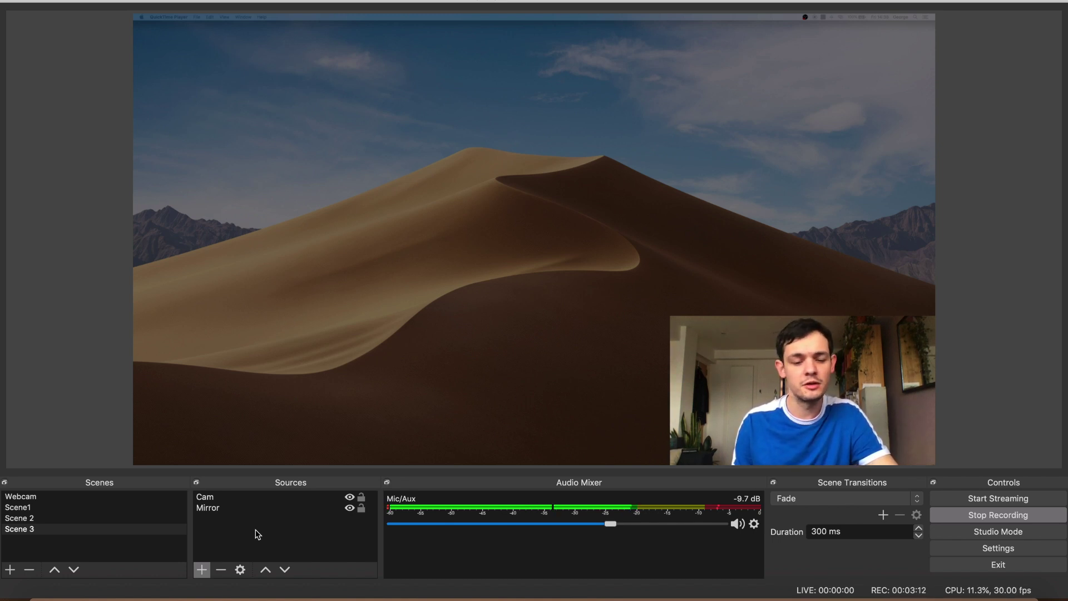
Create an Image source named Wex.
{"action": "left_click", "coordinate": [202, 570]}
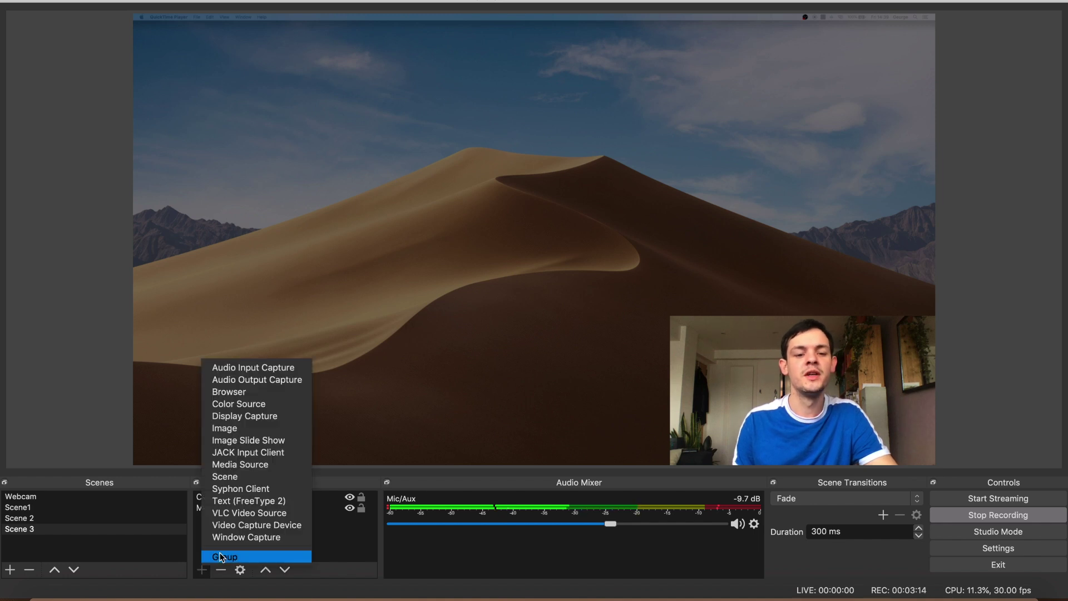
{"action": "left_click", "coordinate": [244, 428]}
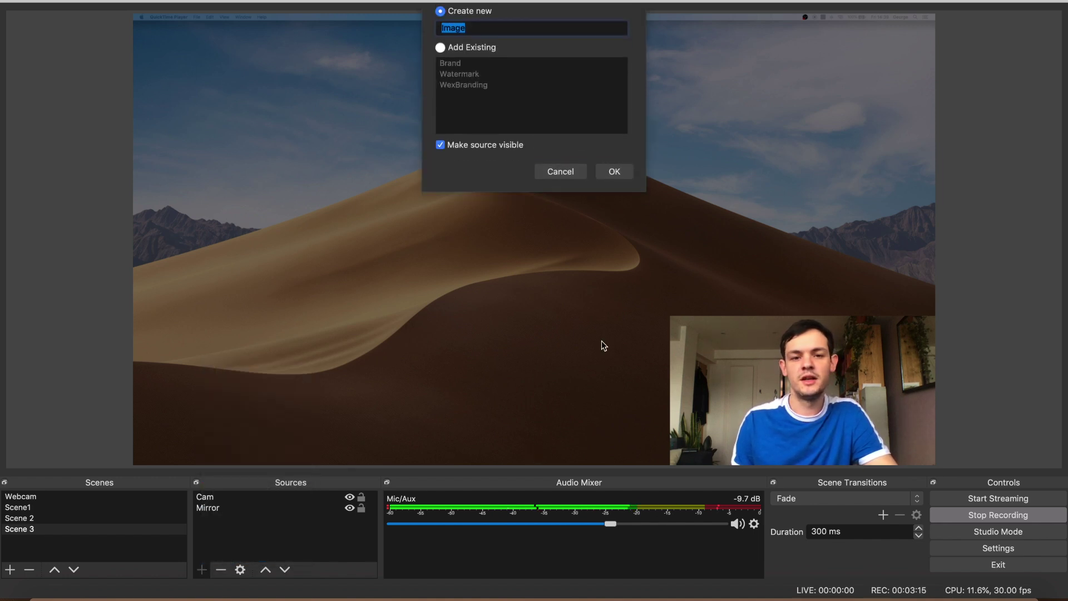
{"action": "key", "text": "BackSpace"}
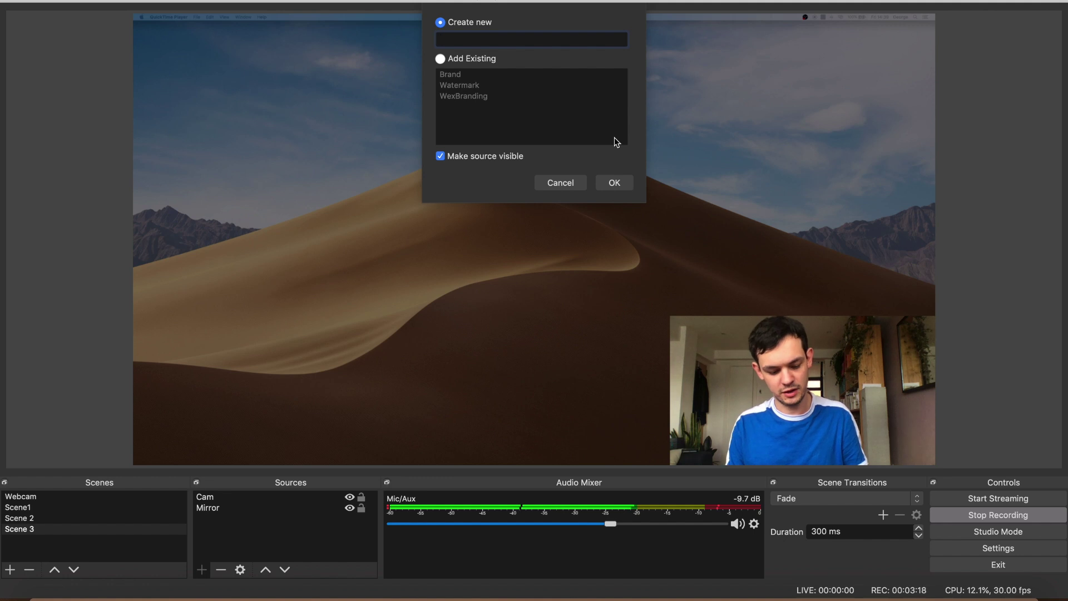
{"action": "key", "text": "Return"}
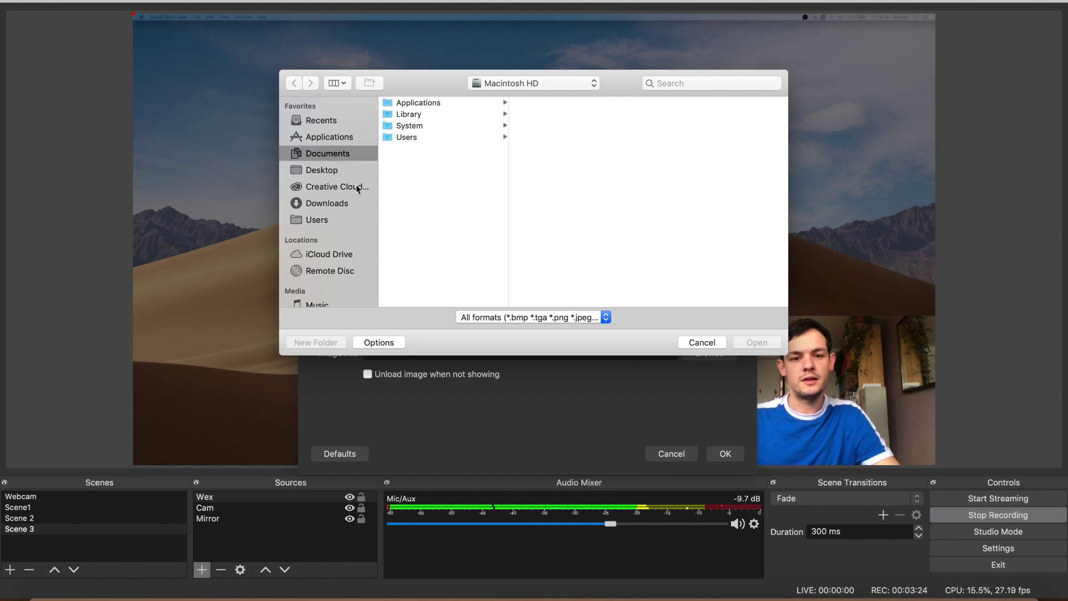
Set Wex to YT-WaterMark.png from the Wex endcard animations folder and reposition the logo.
{"action": "scroll", "coordinate": [440, 287], "scroll_direction": "down", "scroll_amount": 10}
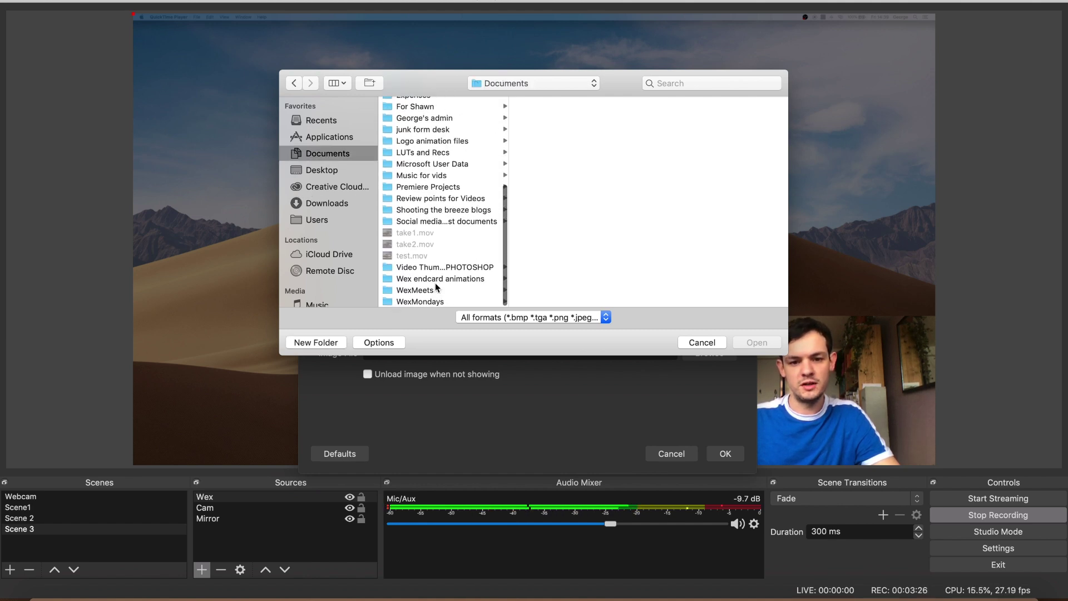
{"action": "left_click", "coordinate": [435, 278]}
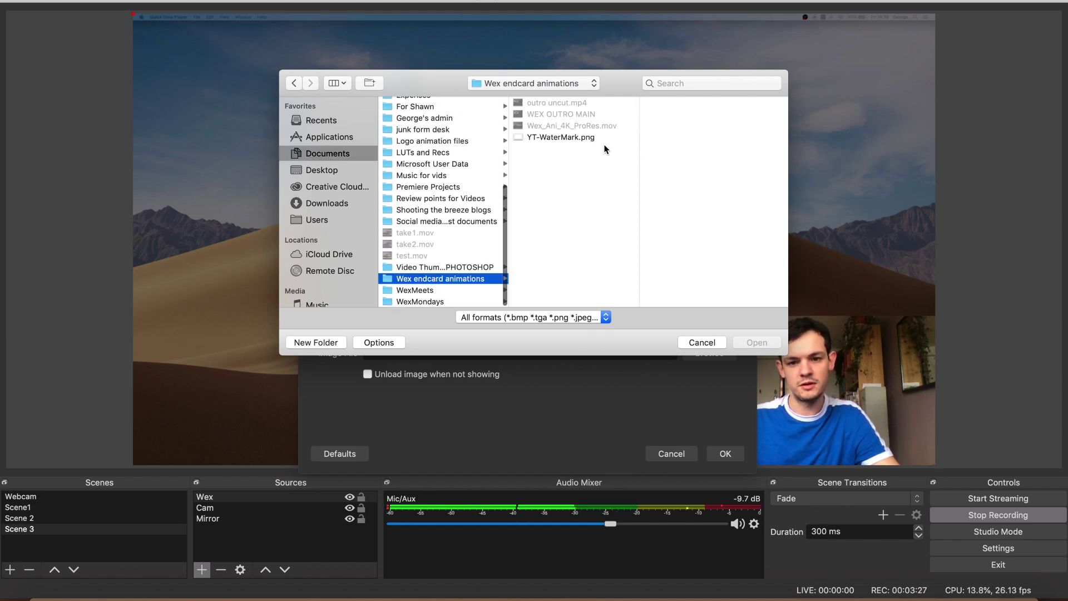
{"action": "left_click", "coordinate": [571, 137]}
{"action": "left_click", "coordinate": [756, 342]}
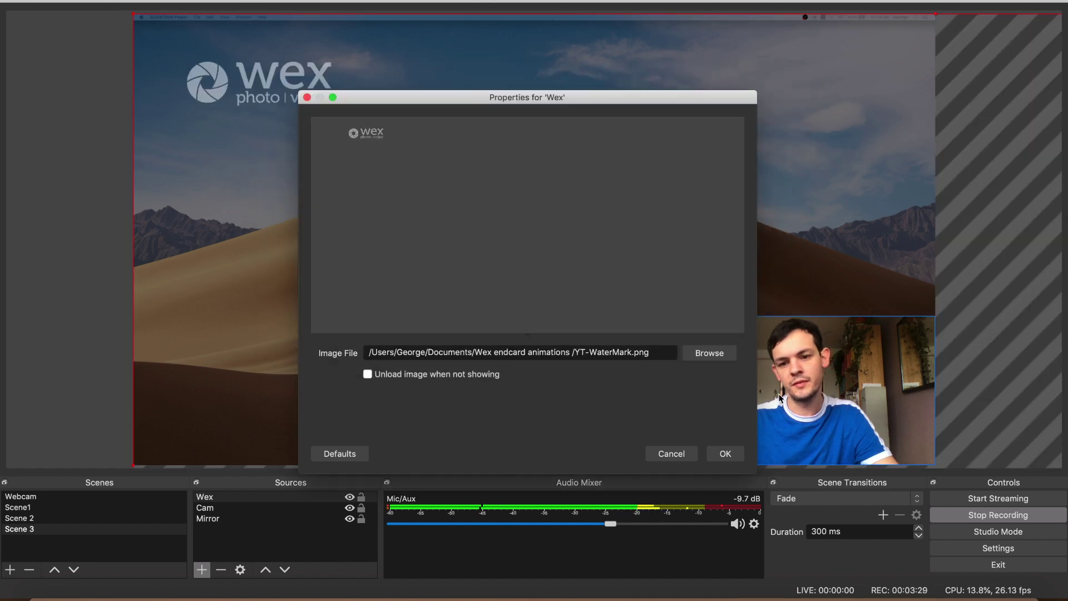
{"action": "left_click", "coordinate": [726, 454]}
{"action": "left_click_drag", "start_coordinate": [615, 248], "coordinate": [453, 181]}
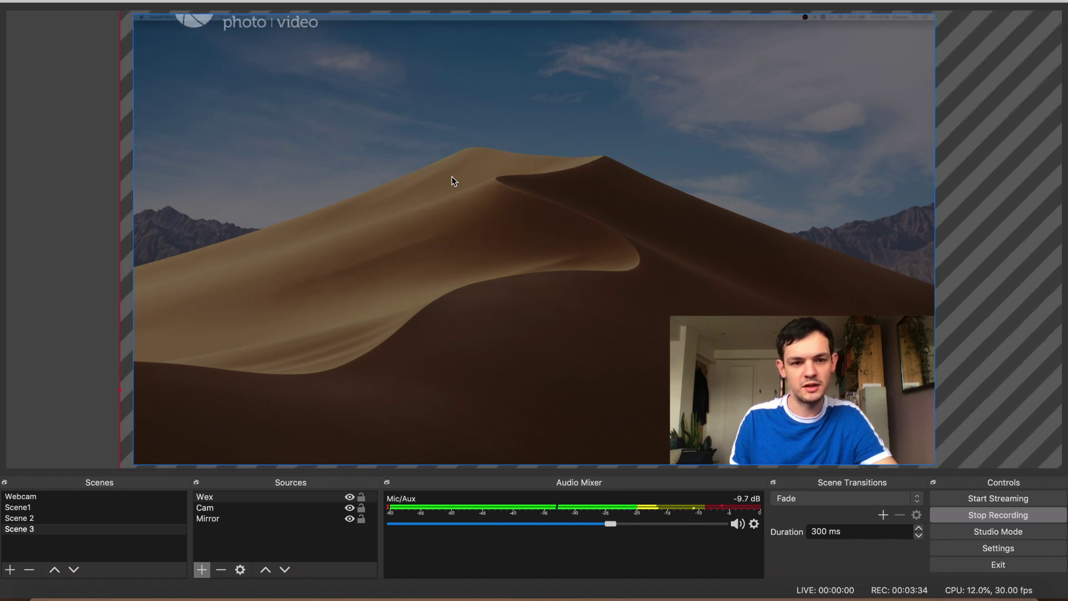
Apply Transform > Fit to screen to the Wex logo, then deselect it.
{"action": "right_click", "coordinate": [453, 181]}
{"action": "mouse_move", "coordinate": [563, 426]}
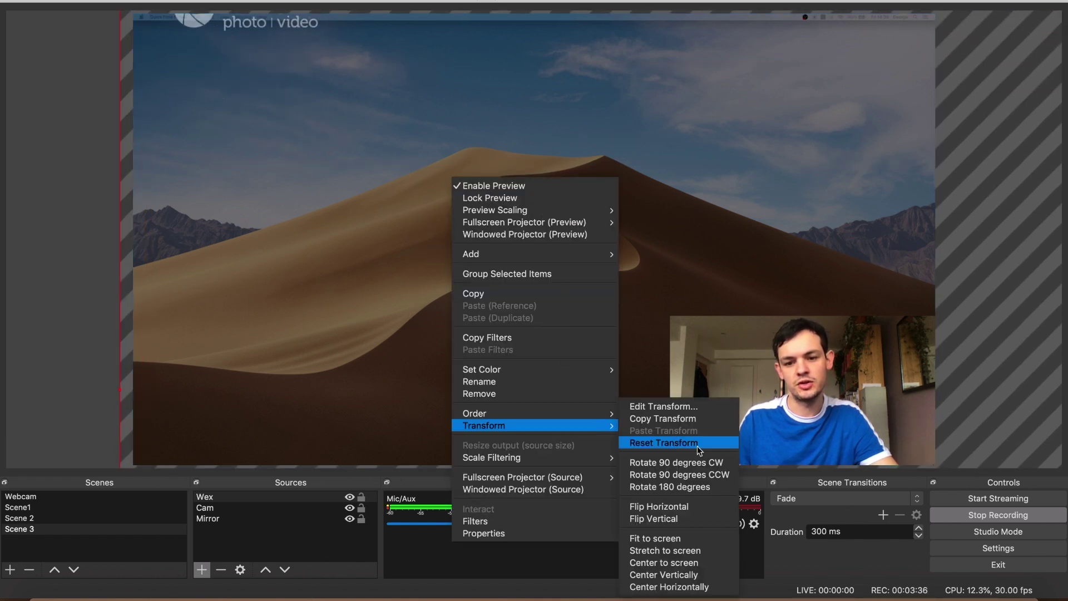
{"action": "left_click", "coordinate": [674, 537]}
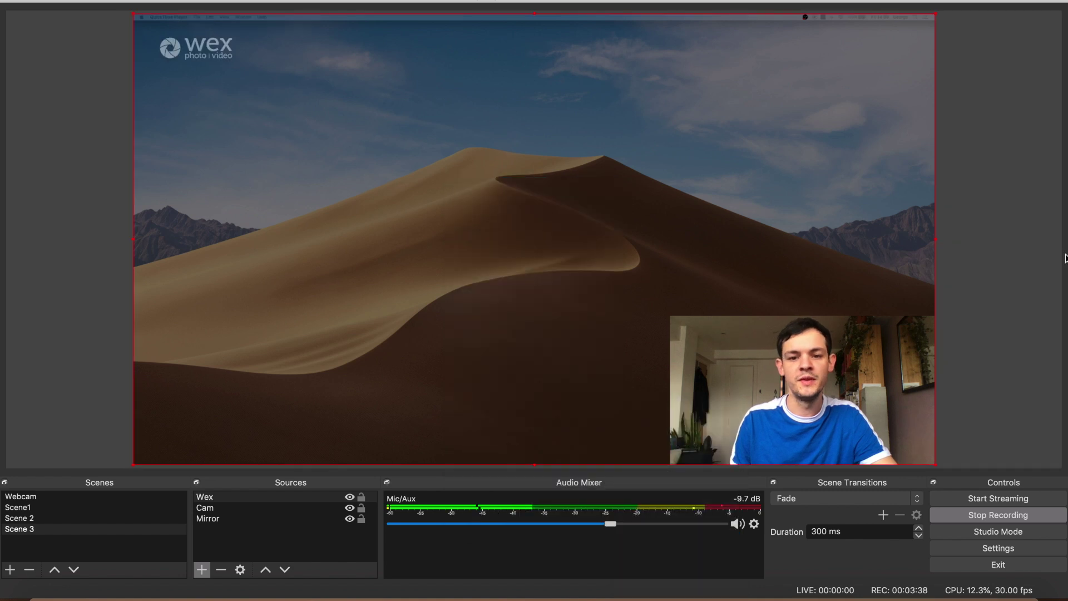
{"action": "left_click", "coordinate": [988, 193]}
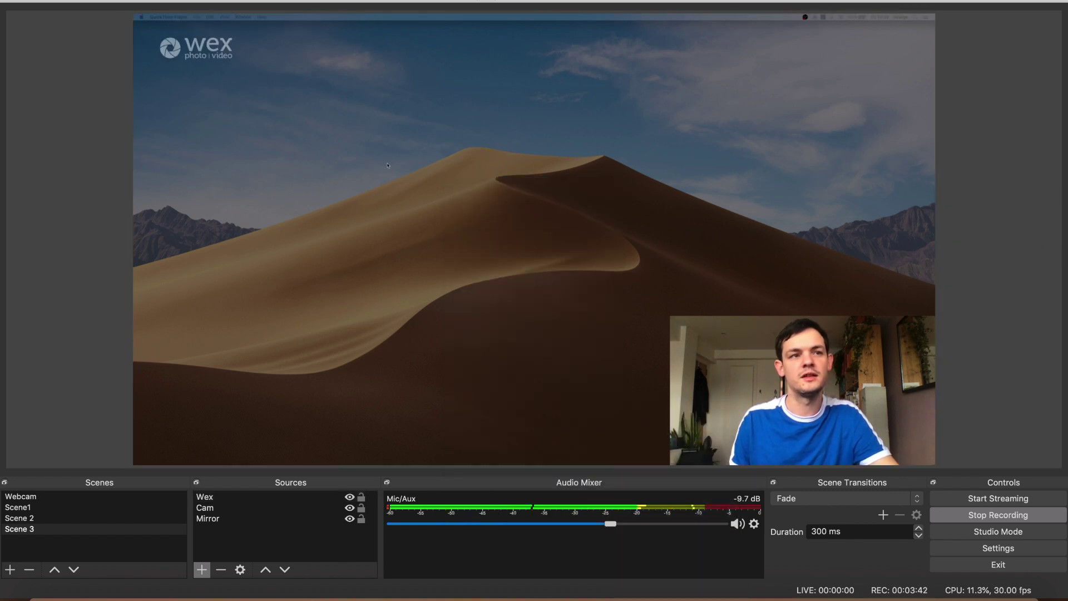
{"action": "left_click", "coordinate": [467, 323]}
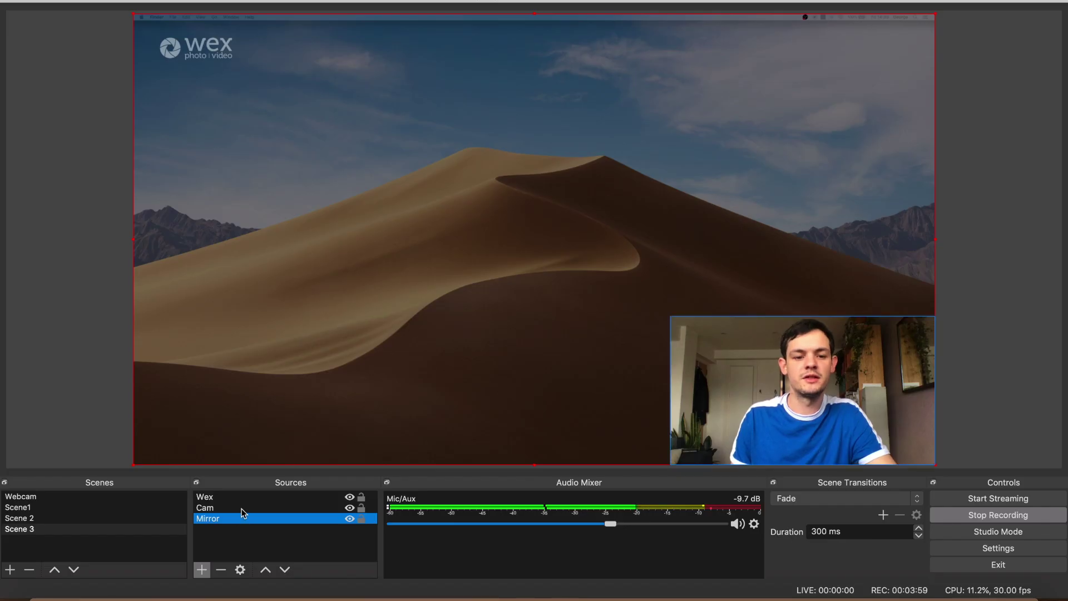
{"action": "key", "text": "Up"}
{"action": "key", "text": "Up"}
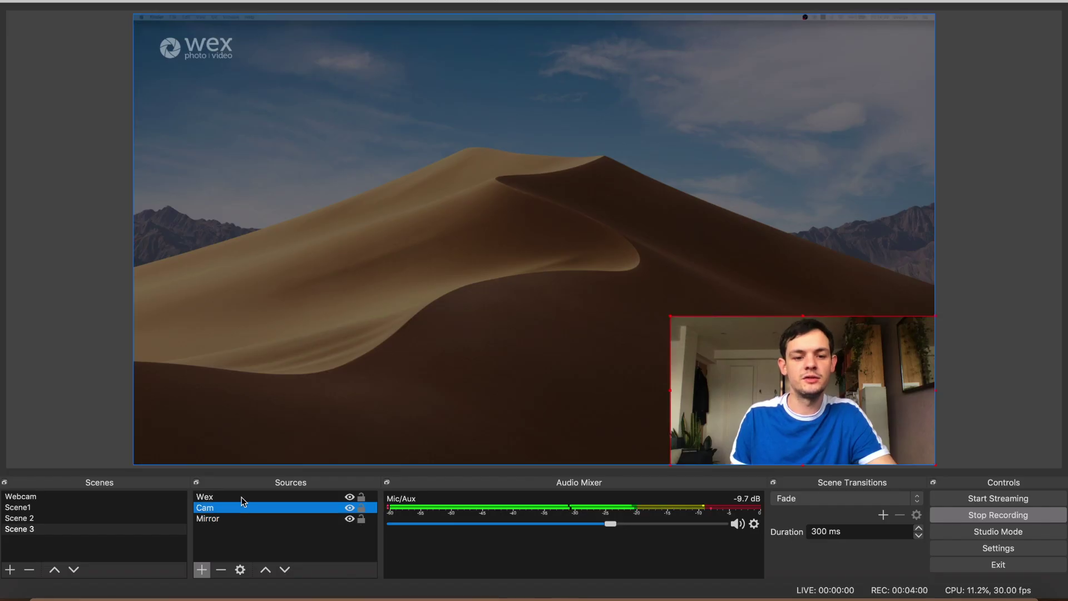
{"action": "left_click", "coordinate": [241, 518]}
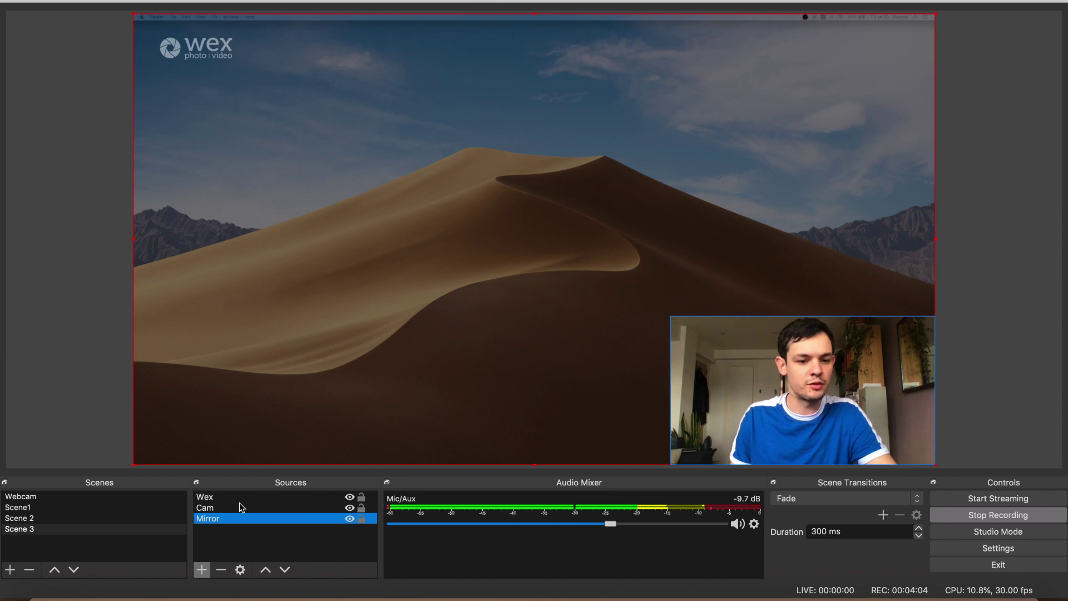
{"action": "left_click", "coordinate": [230, 499]}
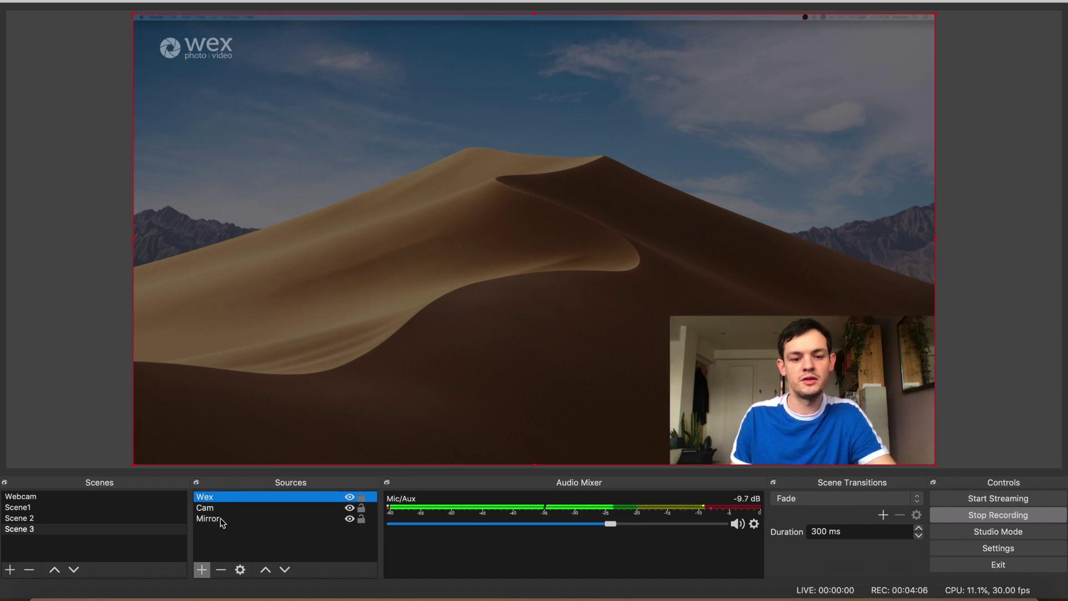
{"action": "left_click", "coordinate": [222, 520]}
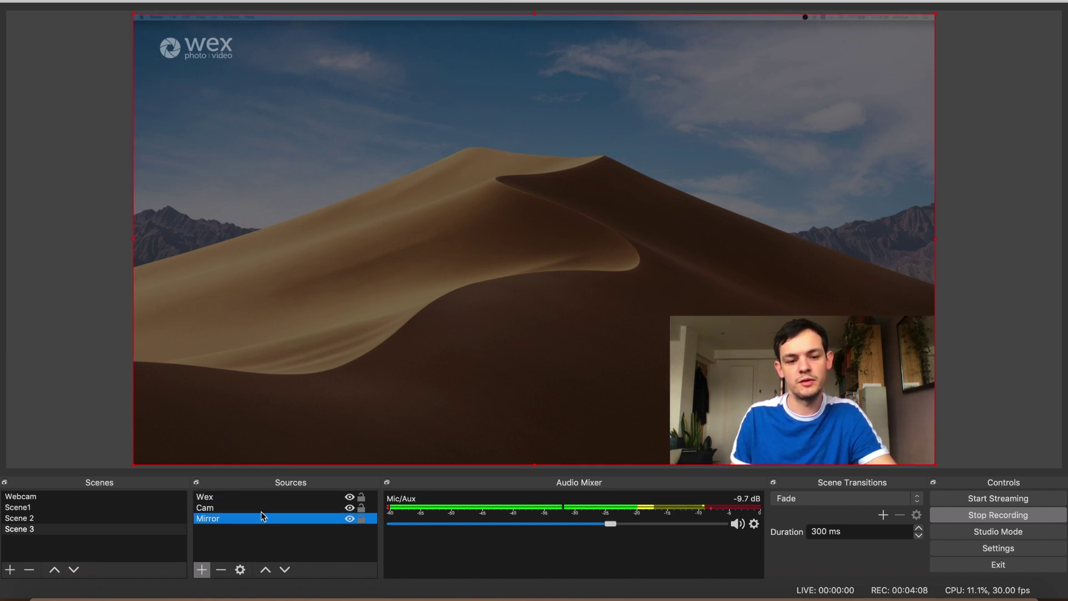
{"action": "mouse_move", "coordinate": [240, 524]}
{"action": "left_mouse_down"}
{"action": "mouse_move", "coordinate": [239, 499]}
{"action": "mouse_move", "coordinate": [235, 522]}
{"action": "left_mouse_up"}
{"action": "left_click", "coordinate": [456, 314]}
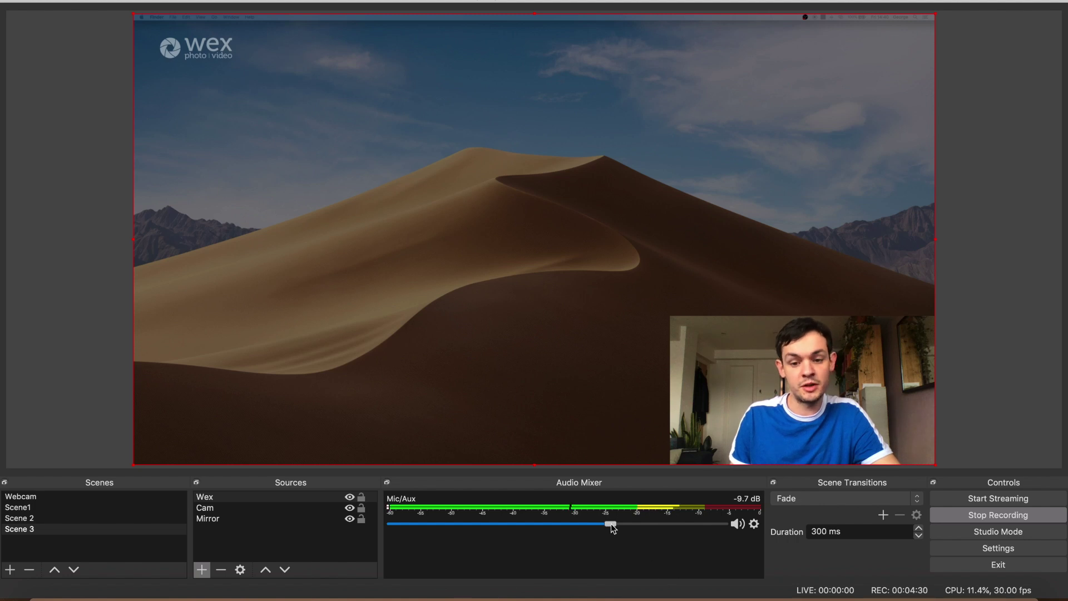
Set the Mic/Aux fader to about -10.9 dB, deselect Wex, and open Settings.
{"action": "left_click_drag", "start_coordinate": [612, 527], "coordinate": [661, 539]}
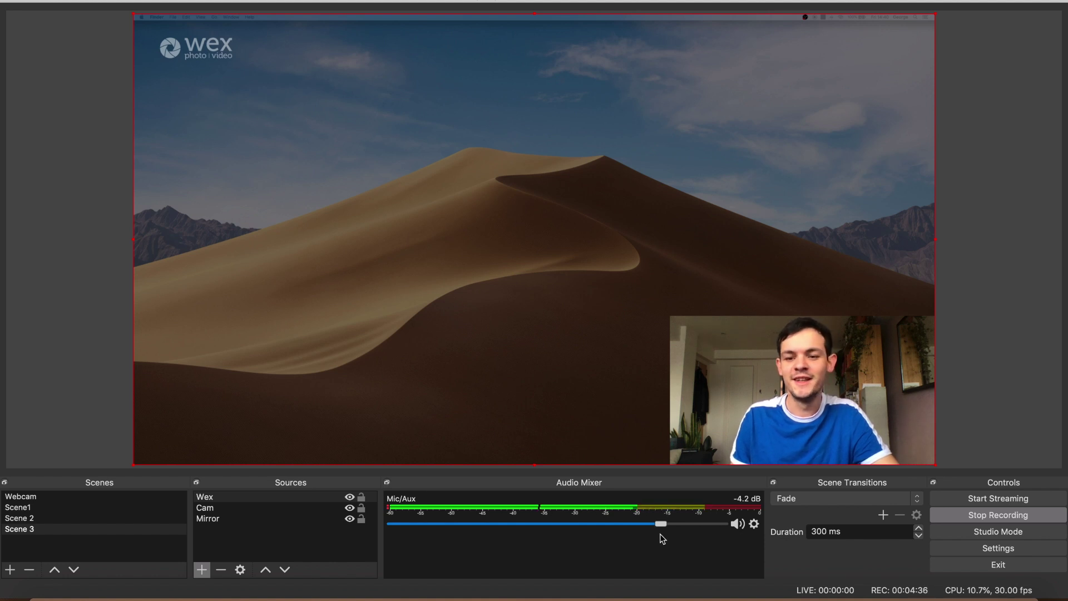
{"action": "left_click_drag", "start_coordinate": [661, 535], "coordinate": [600, 549]}
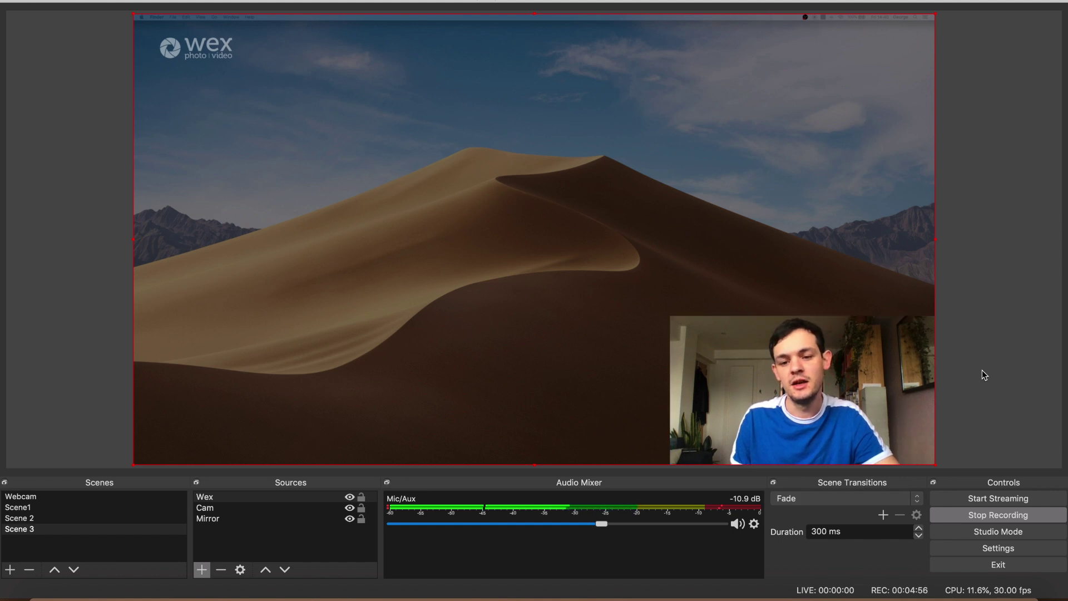
{"action": "left_click", "coordinate": [1013, 346]}
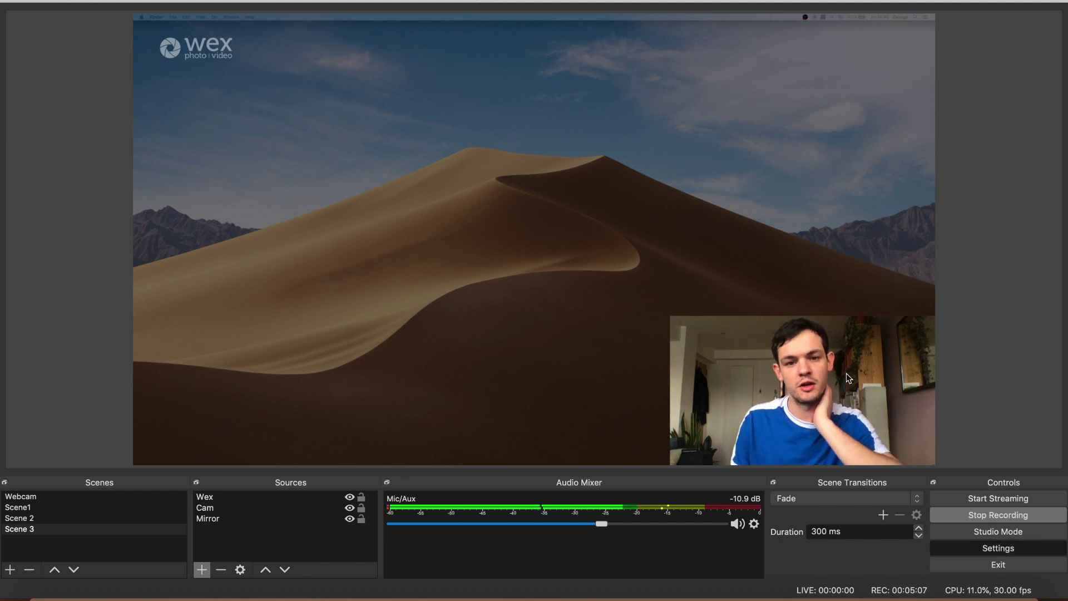
{"action": "key", "text": "super+comma"}
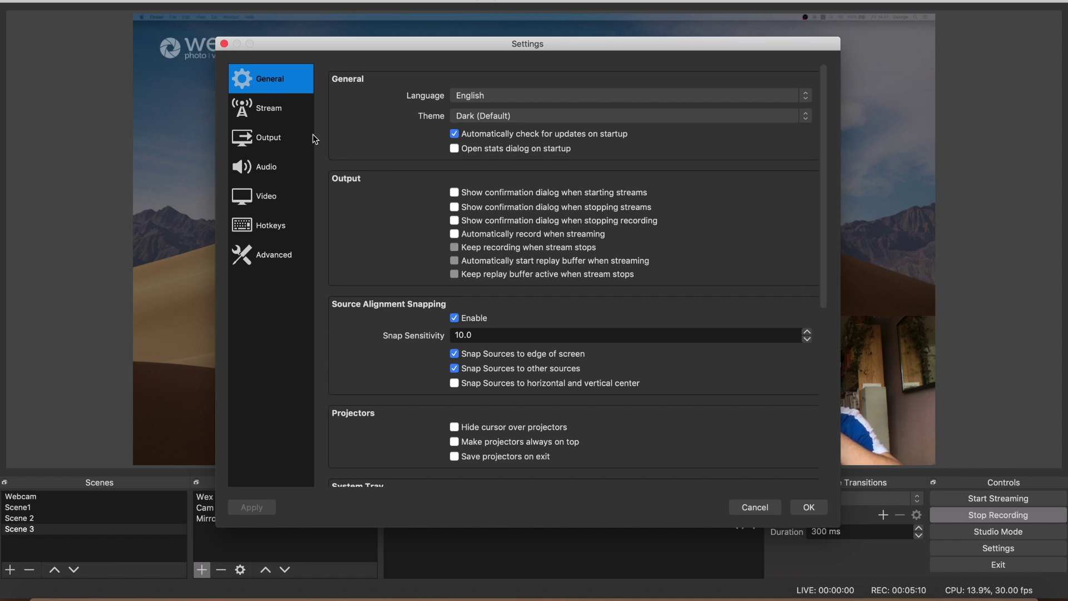
Show the Output page, with x264 streaming at CBR 3000 Kbps, veryfast preset.
{"action": "left_click", "coordinate": [277, 146]}
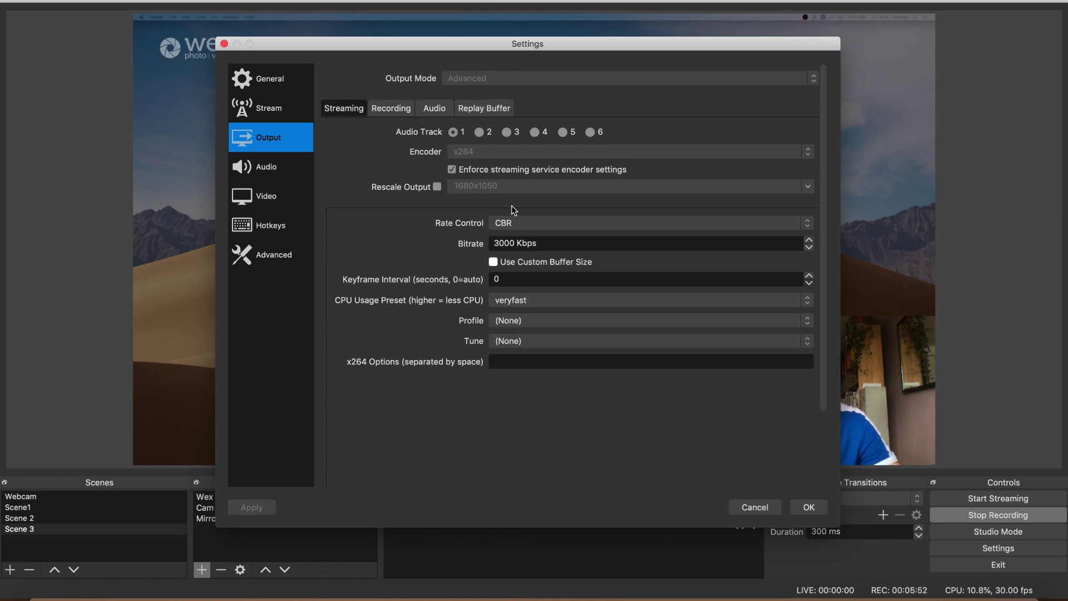
{"action": "double_click", "coordinate": [513, 244]}
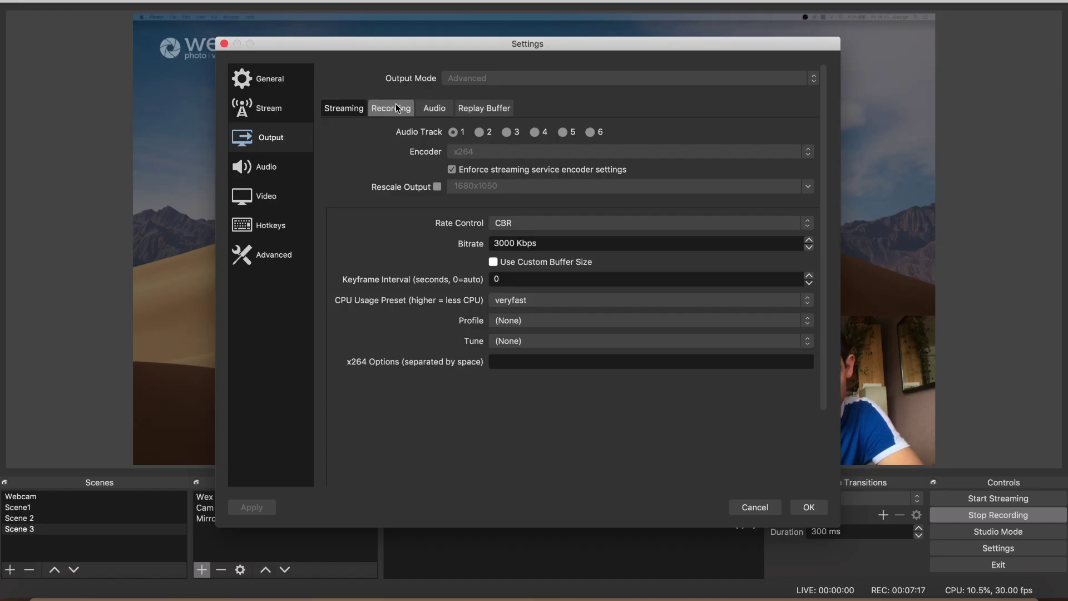
Check the Recording and Audio track output options, then show the 44.1 kHz stereo Audio settings.
{"action": "left_click", "coordinate": [393, 106]}
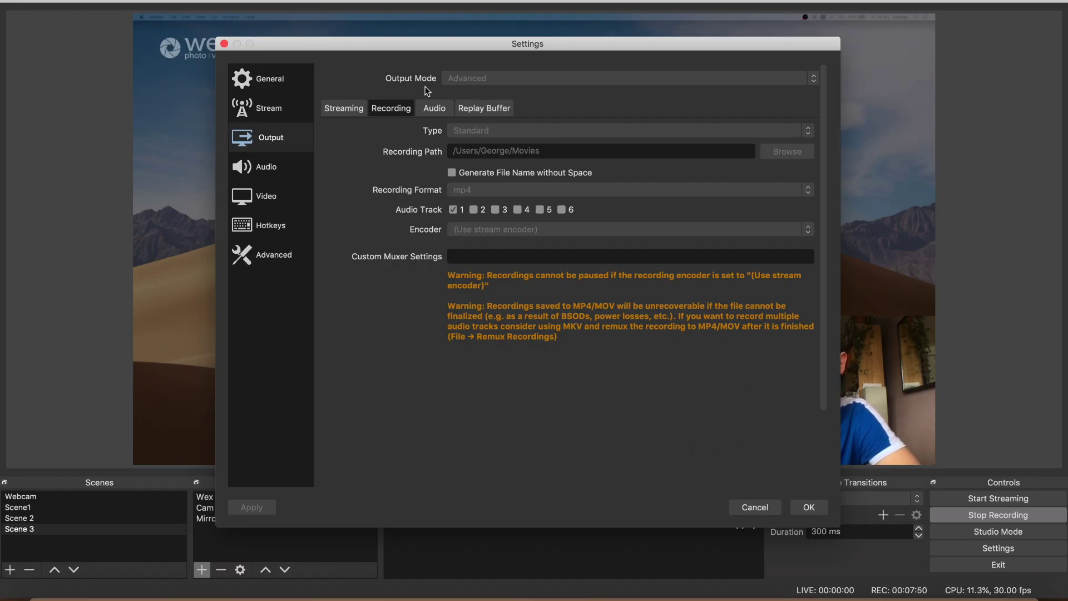
{"action": "left_click", "coordinate": [429, 111]}
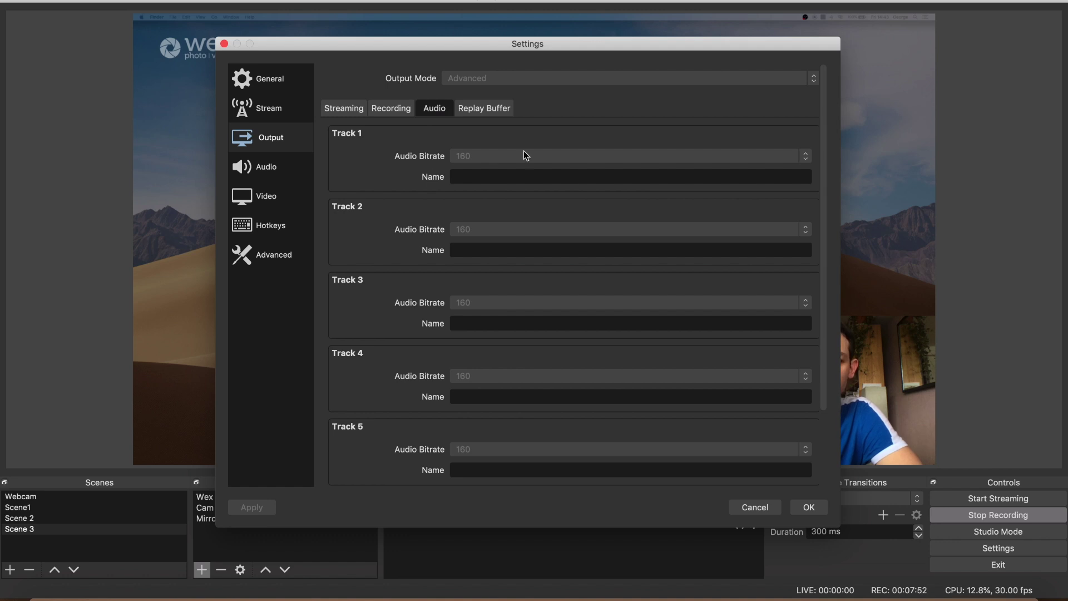
{"action": "left_click", "coordinate": [348, 109]}
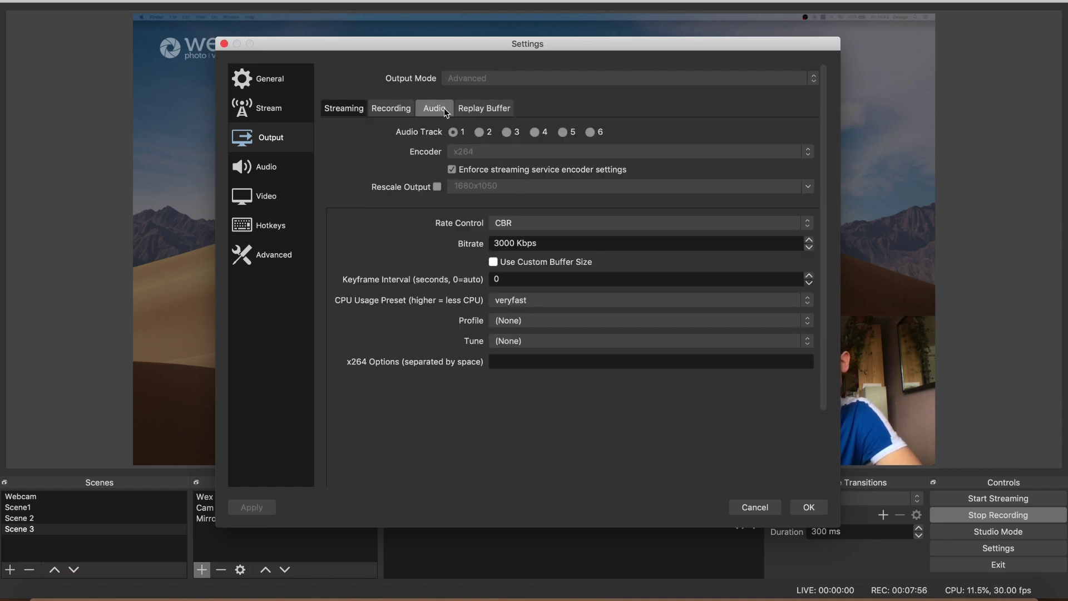
{"action": "left_click", "coordinate": [444, 108]}
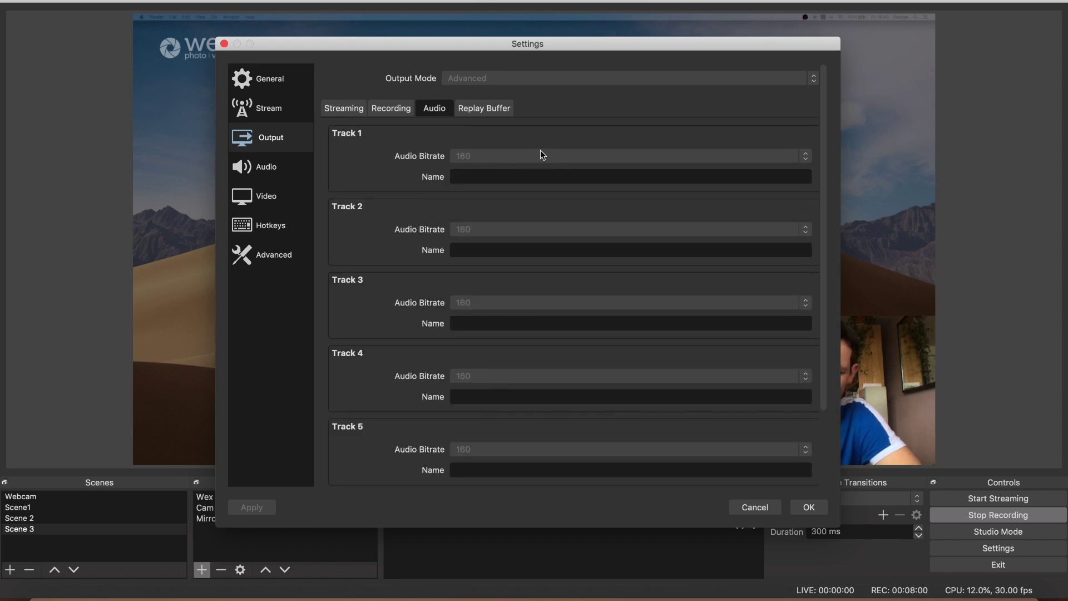
{"action": "scroll", "coordinate": [384, 209], "scroll_direction": "down", "scroll_amount": 3}
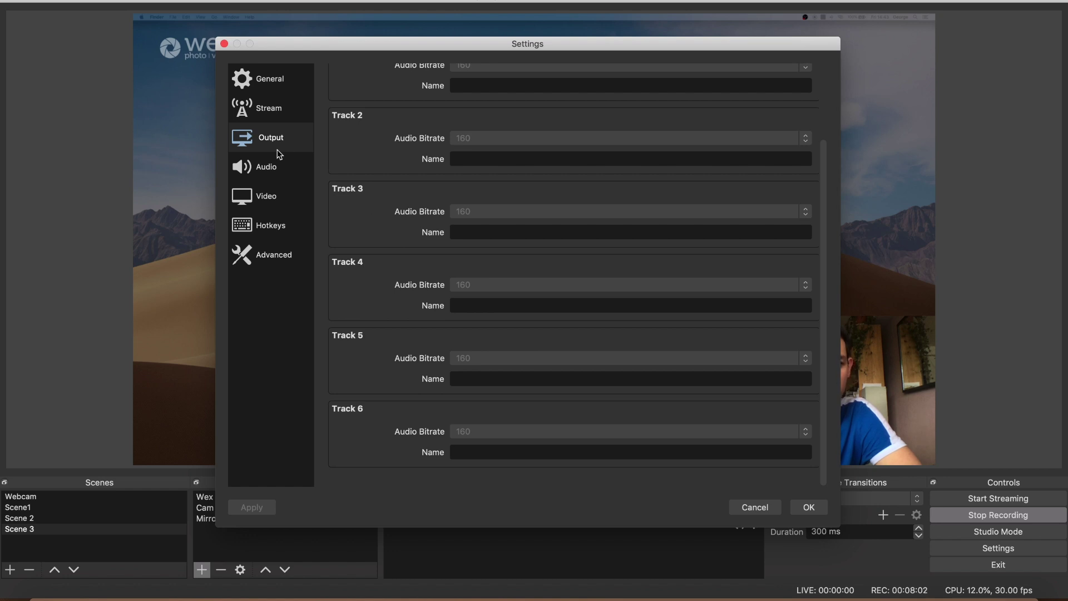
{"action": "left_click", "coordinate": [262, 165]}
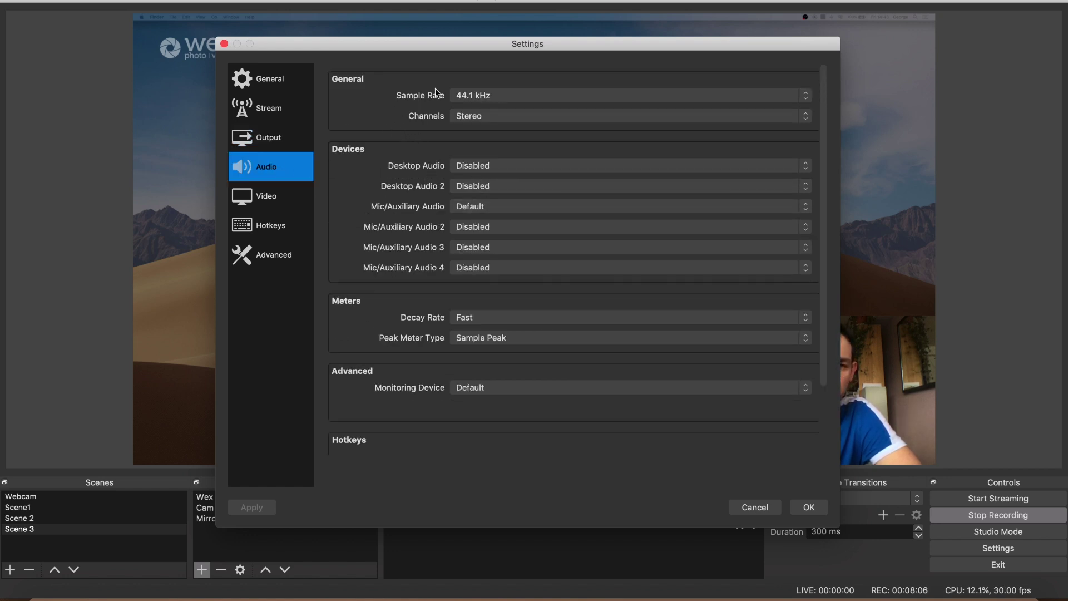
{"action": "left_click", "coordinate": [497, 89]}
{"action": "left_click", "coordinate": [496, 88]}
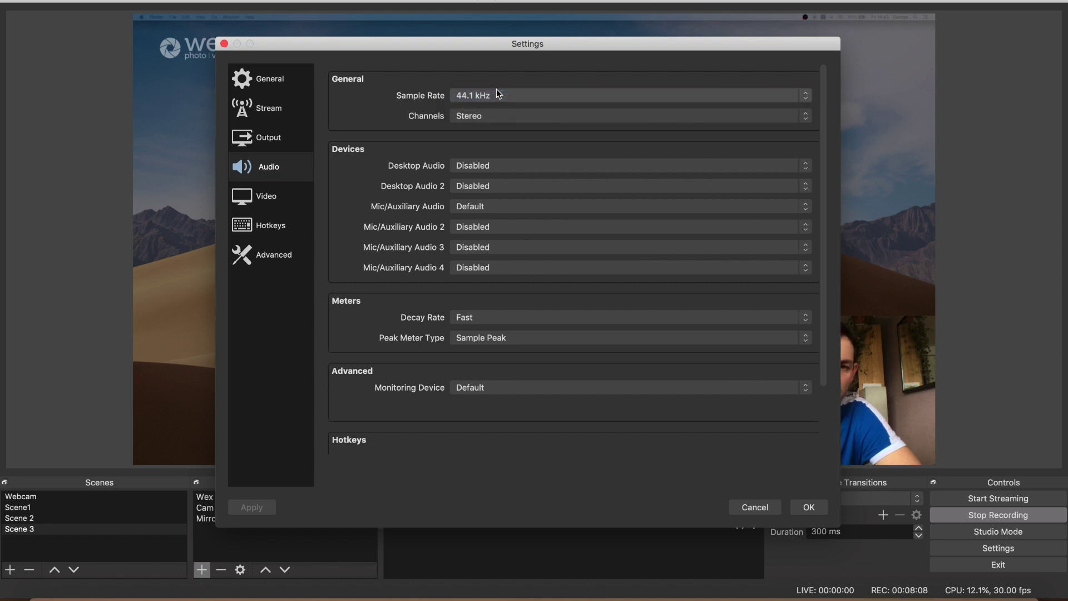
{"action": "left_click", "coordinate": [496, 96]}
{"action": "left_click", "coordinate": [489, 106]}
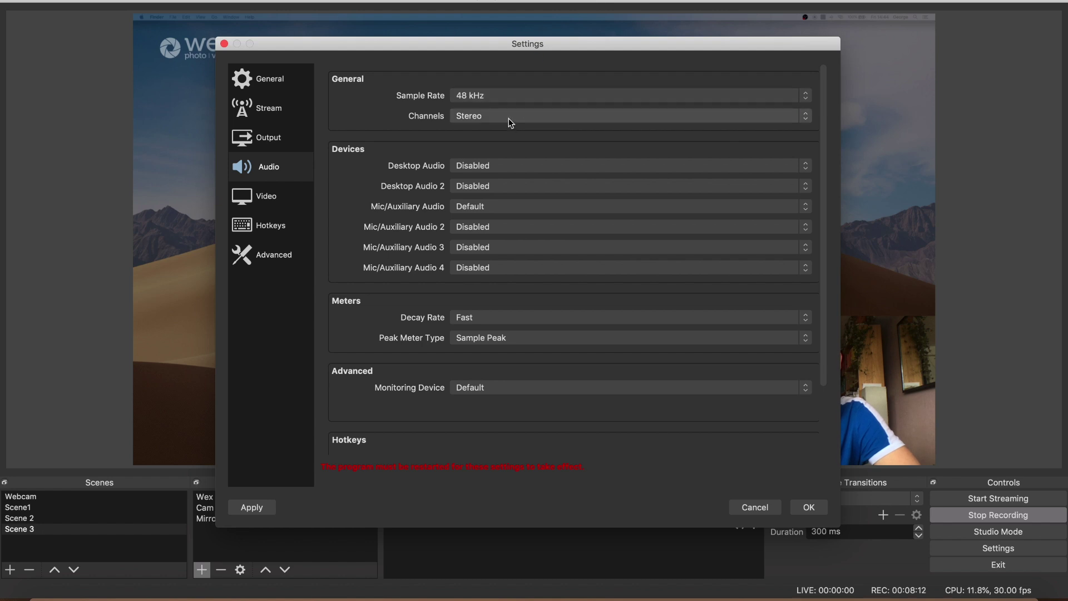
{"action": "left_click", "coordinate": [508, 97]}
{"action": "left_click", "coordinate": [497, 84]}
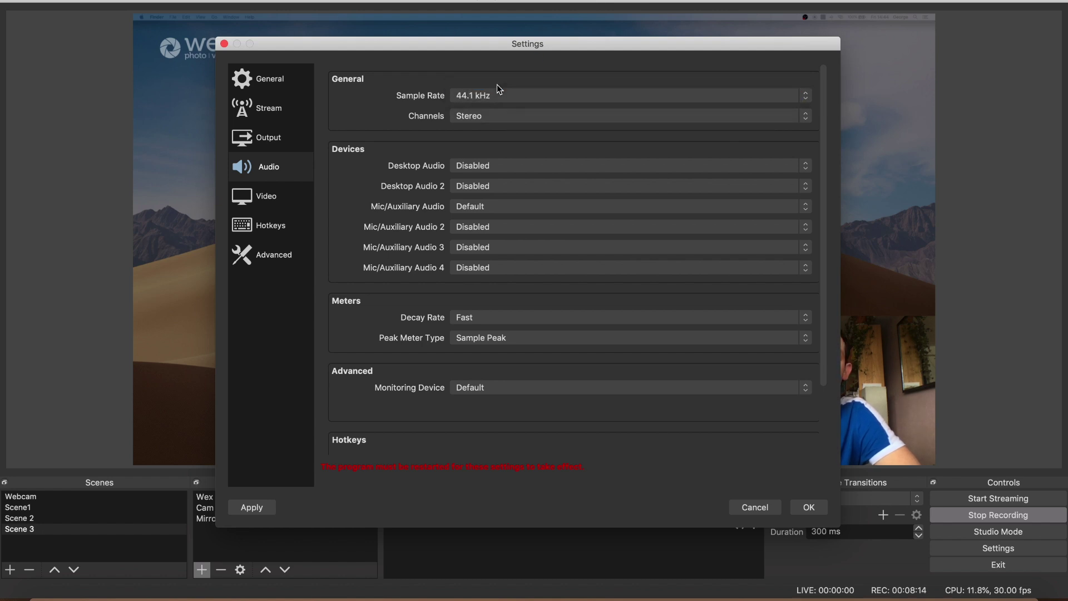
{"action": "left_click", "coordinate": [493, 116]}
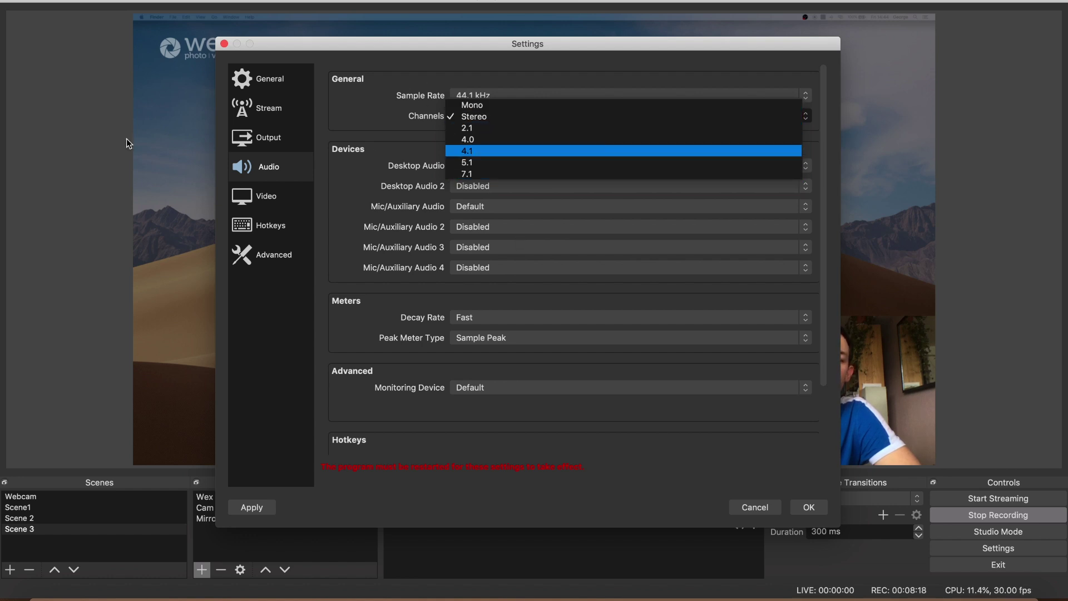
{"action": "left_click", "coordinate": [344, 110]}
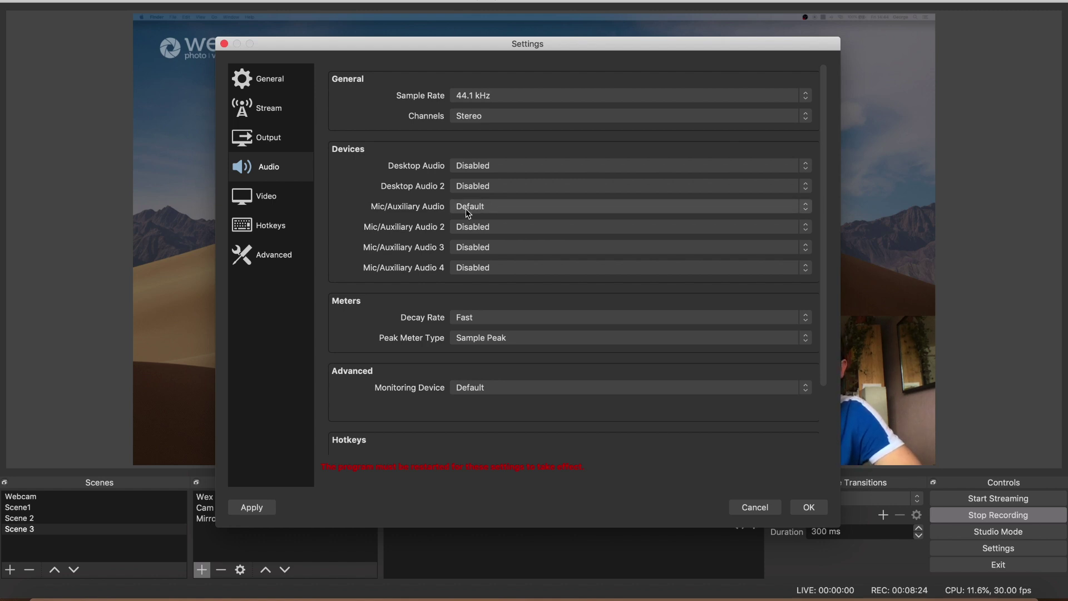
{"action": "left_click", "coordinate": [594, 207]}
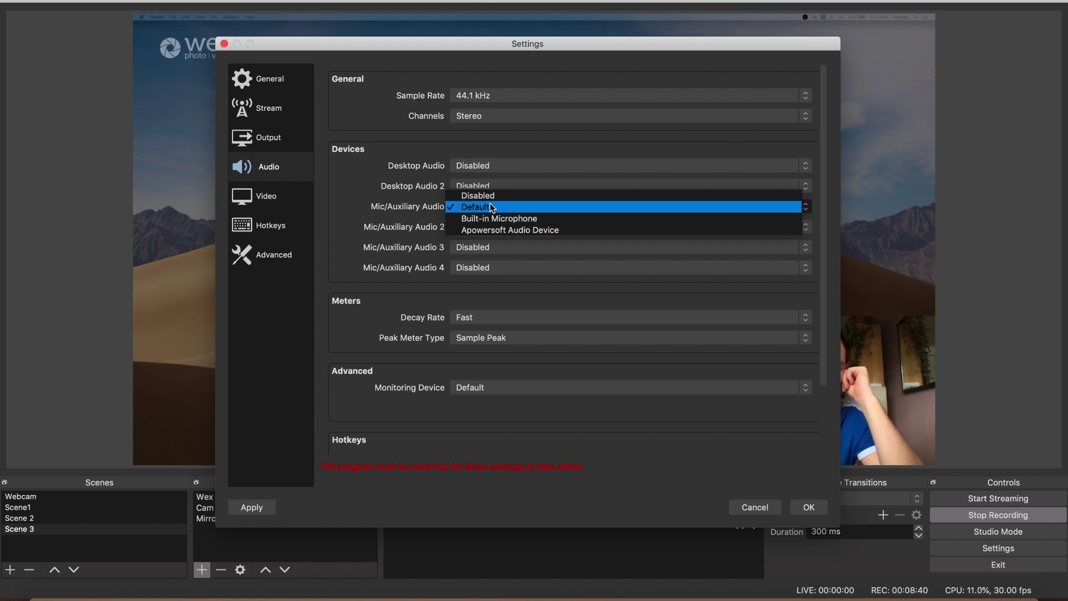
{"action": "left_click", "coordinate": [343, 174]}
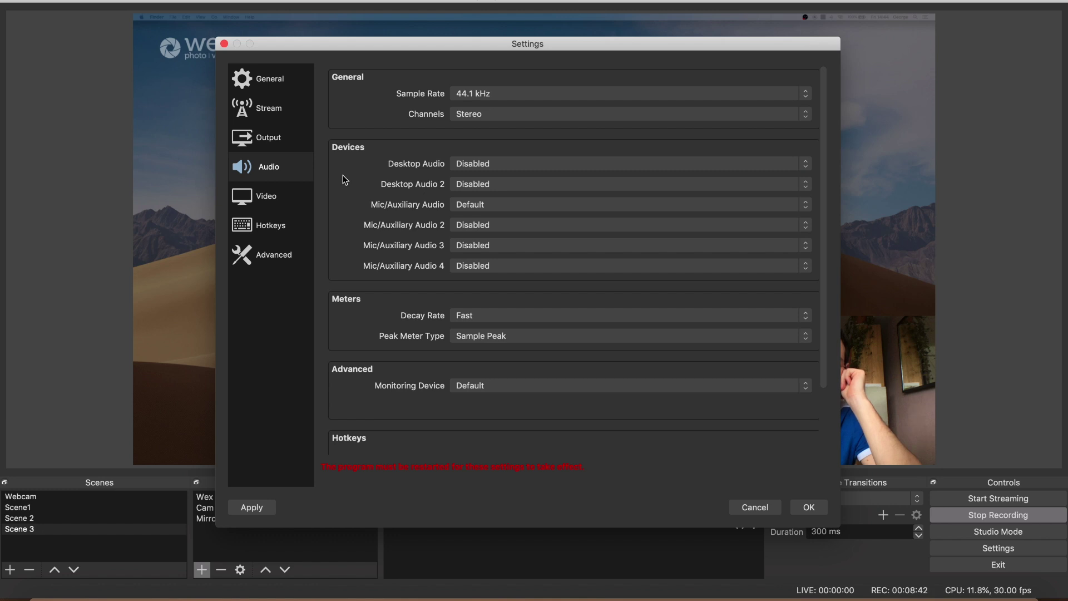
{"action": "scroll", "coordinate": [344, 176], "scroll_direction": "down", "scroll_amount": 3}
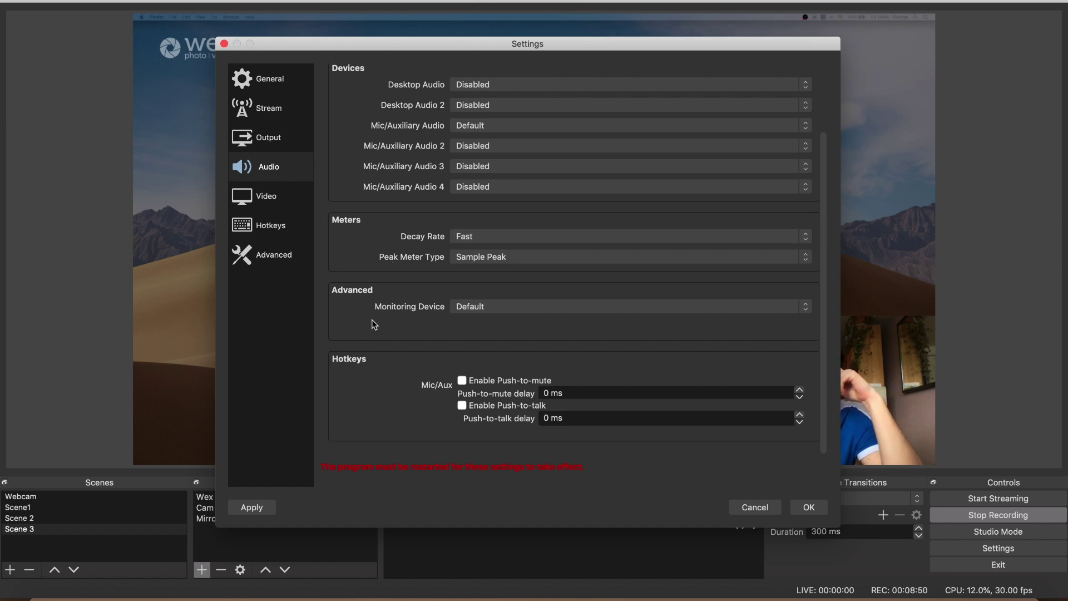
{"action": "scroll", "coordinate": [372, 320], "scroll_direction": "up", "scroll_amount": 1}
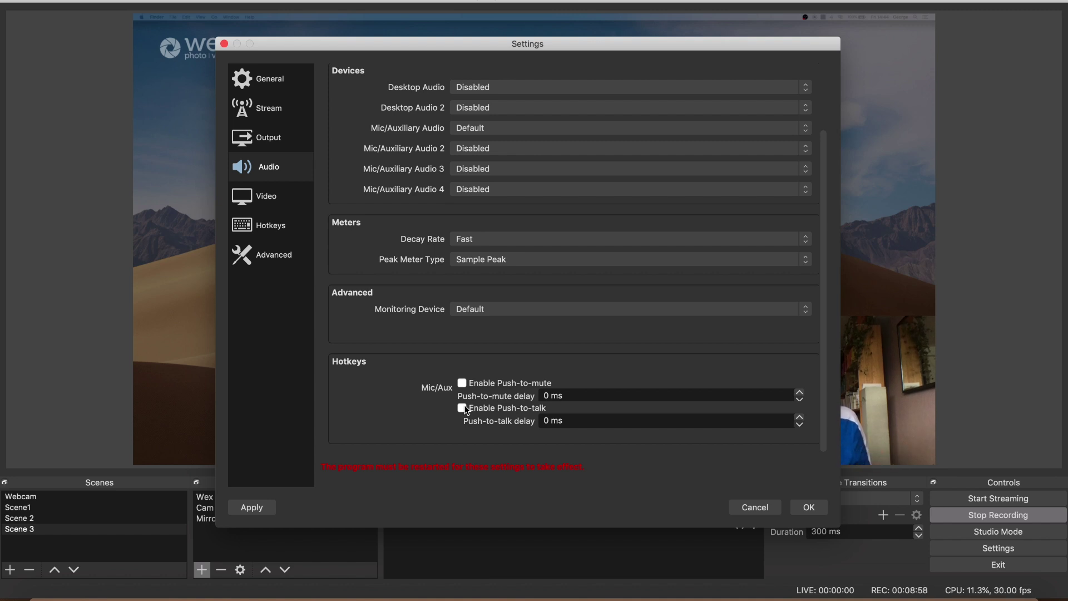
Show the Video settings page: 1920x1080 base canvas scaled to 1280x720 output at 30 FPS.
{"action": "left_click", "coordinate": [268, 197]}
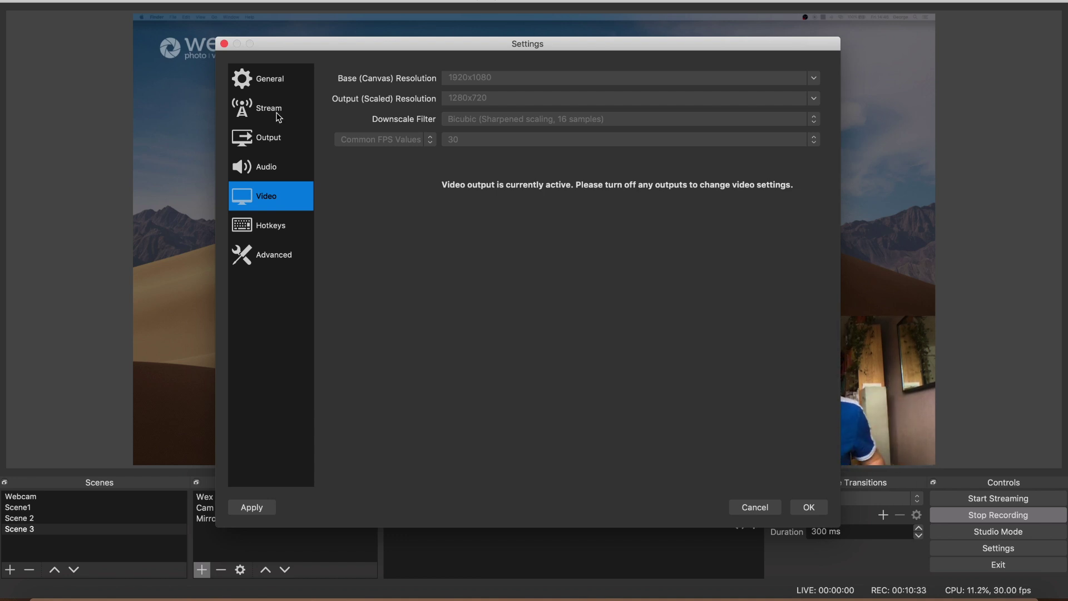
On the Stream page, choose Twitch as the service and keep the server on Auto (Recommended).
{"action": "left_click", "coordinate": [277, 116]}
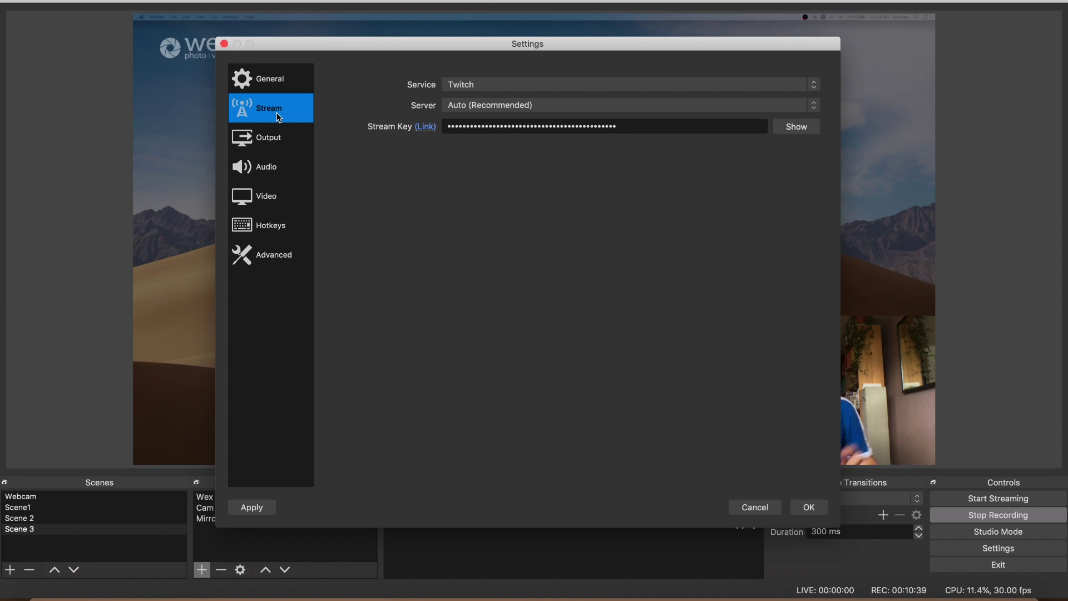
{"action": "left_click", "coordinate": [479, 87]}
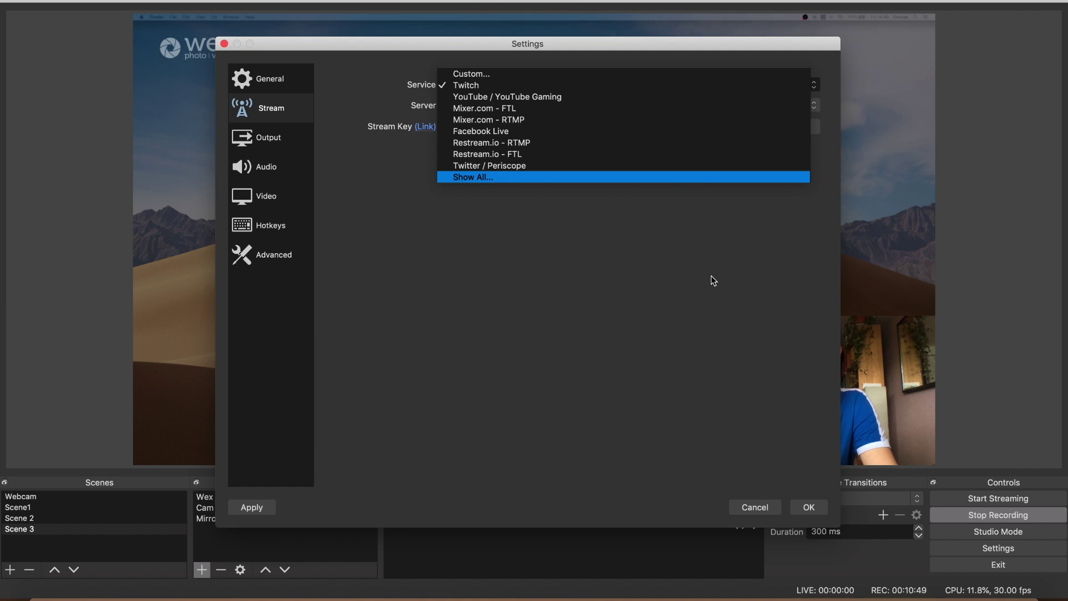
{"action": "left_click", "coordinate": [488, 85]}
{"action": "left_click", "coordinate": [525, 105]}
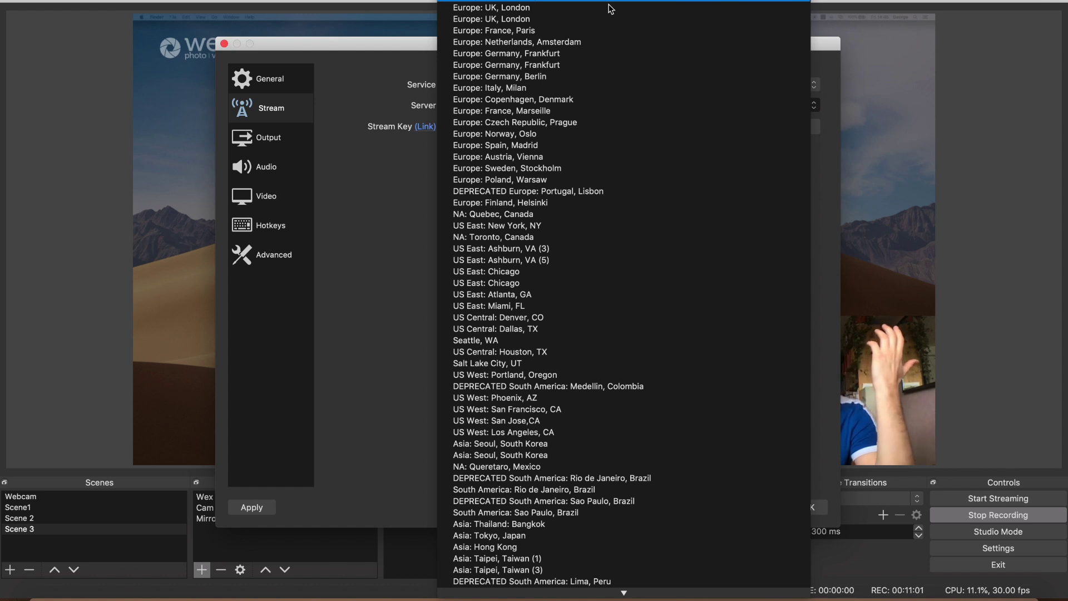
{"action": "left_click", "coordinate": [386, 187]}
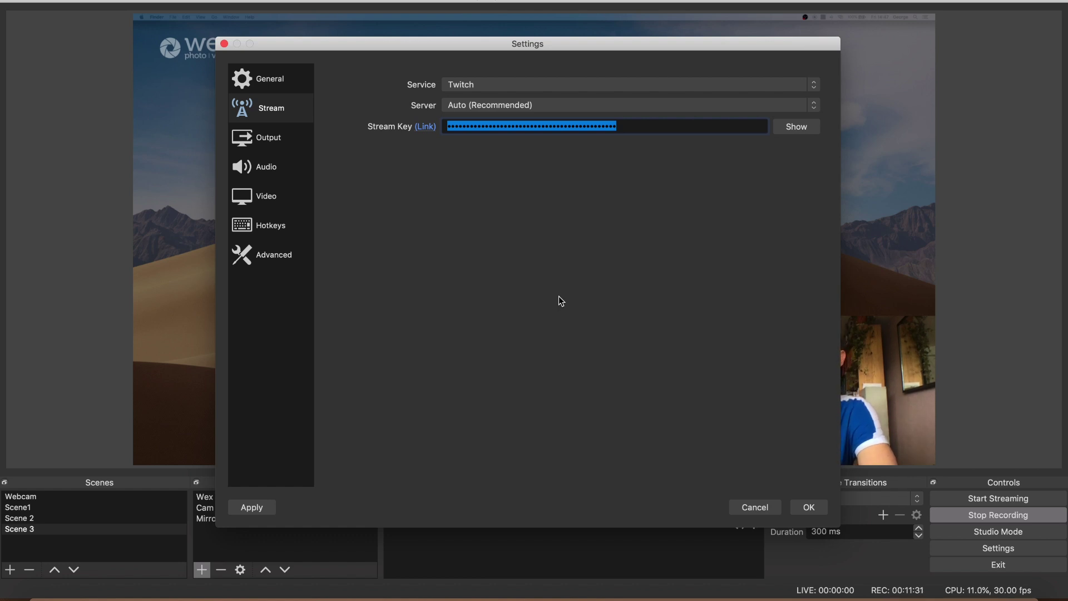
Apply the Twitch stream settings with OK and return to the main window.
{"action": "left_click", "coordinate": [816, 507]}
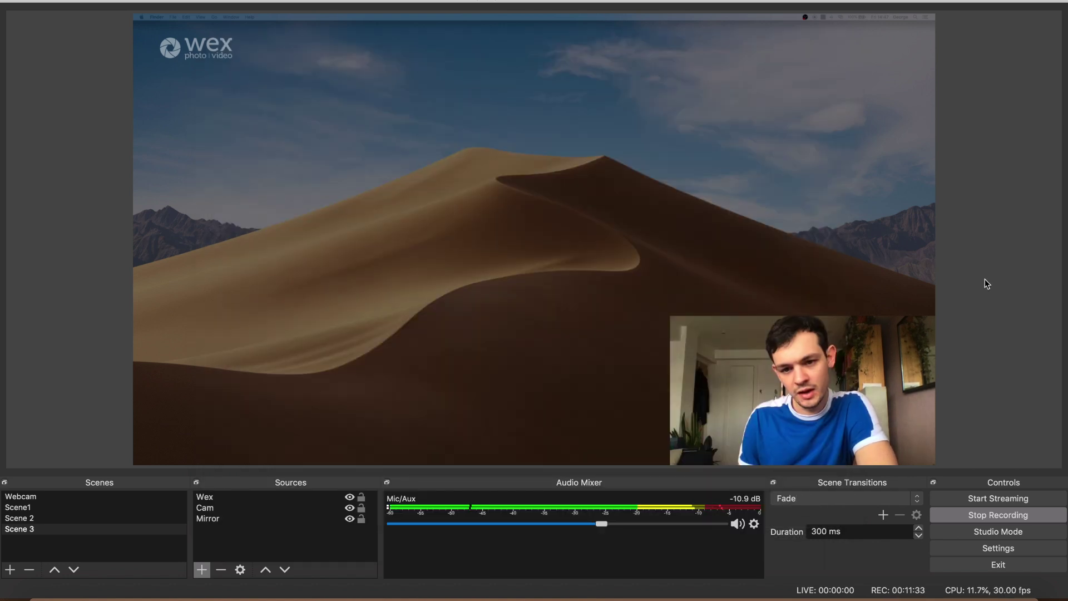